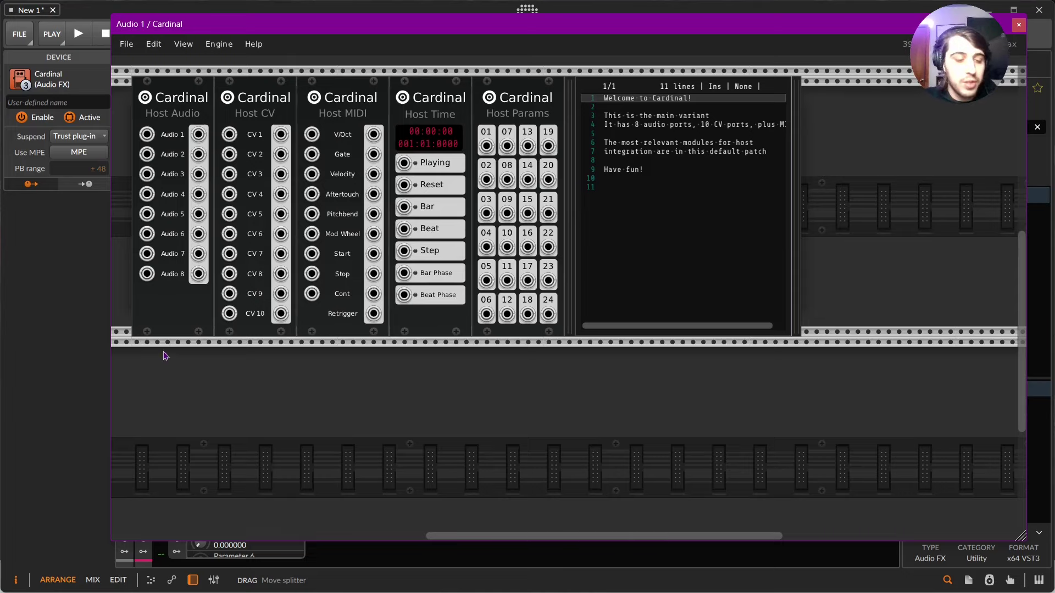
# - Delete all default modules and add a ToCV Pitch module to the rack
pyautogui.moveTo(152, 365); pyautogui.dragTo(892, 170)
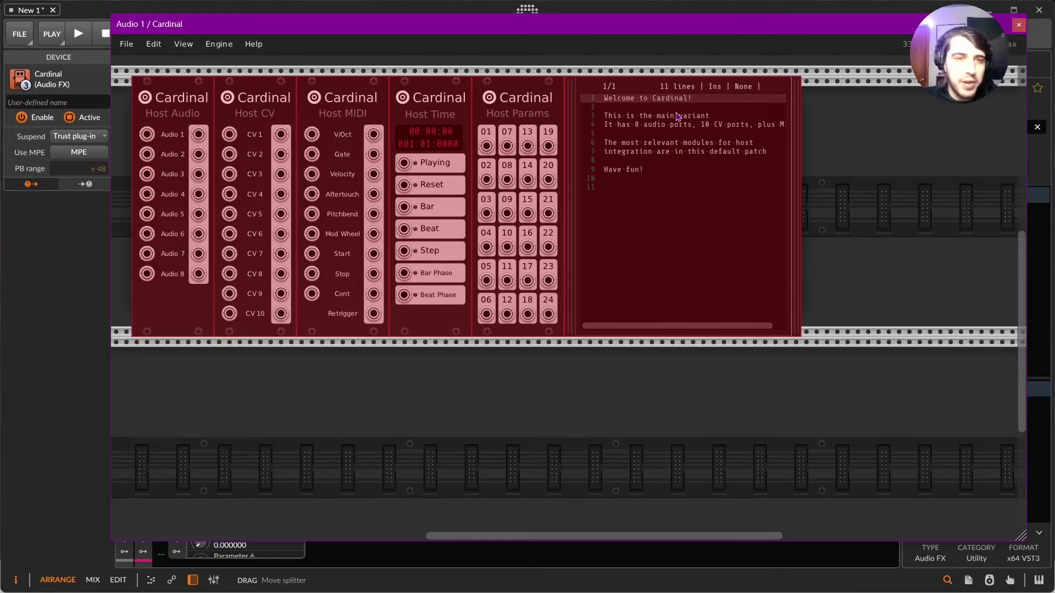
pyautogui.press('Delete')
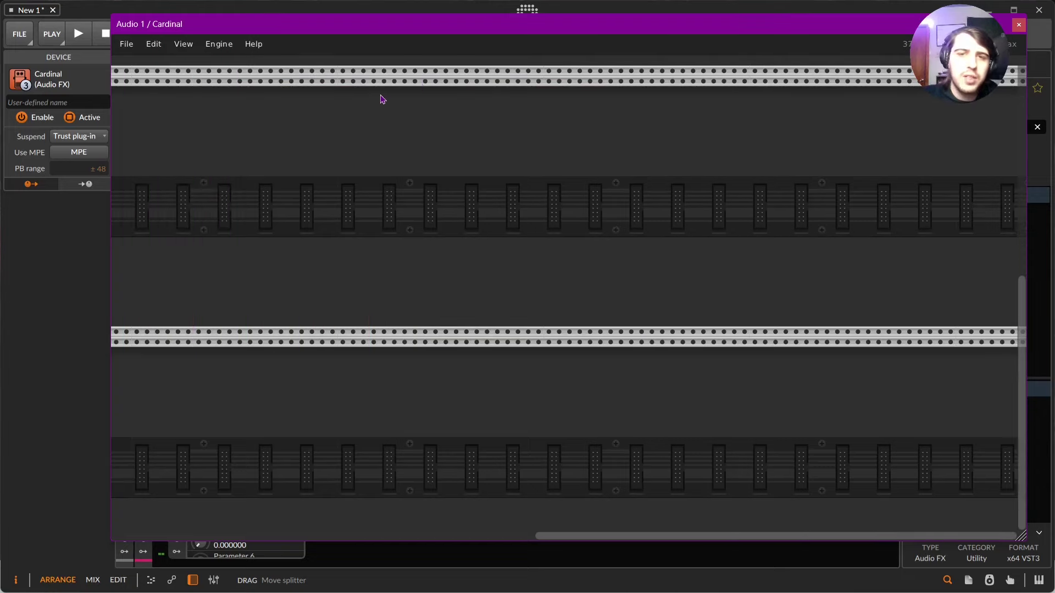
pyautogui.rightClick(383, 150)
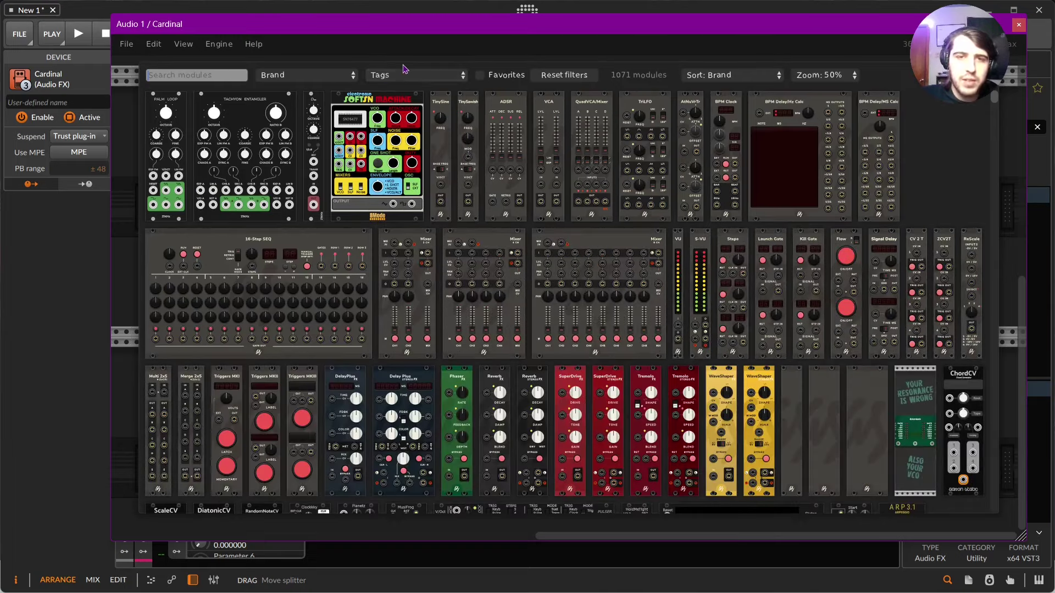
pyautogui.write('cv')
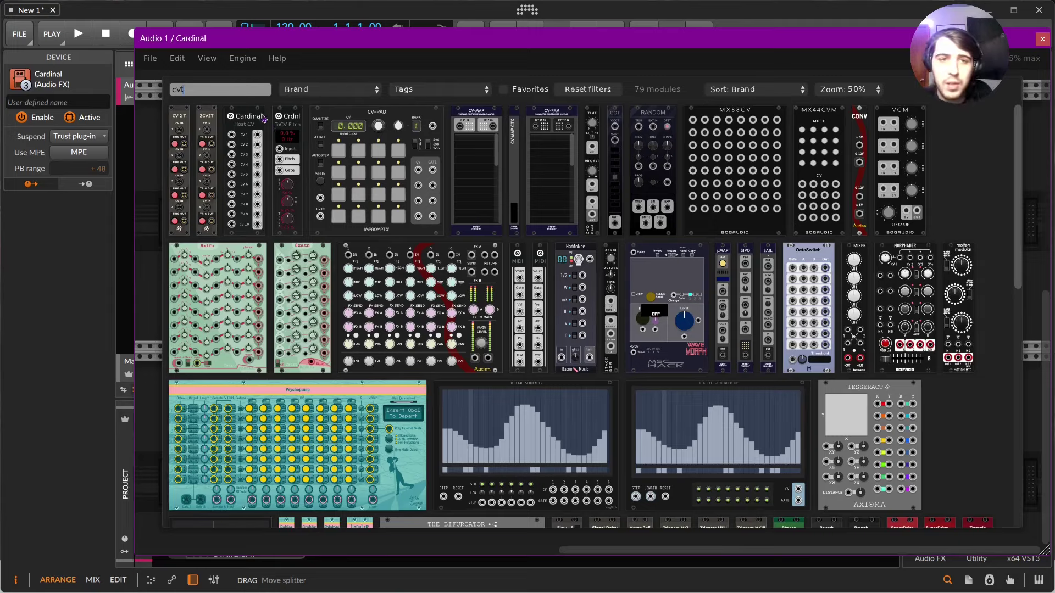
pyautogui.click(275, 130)
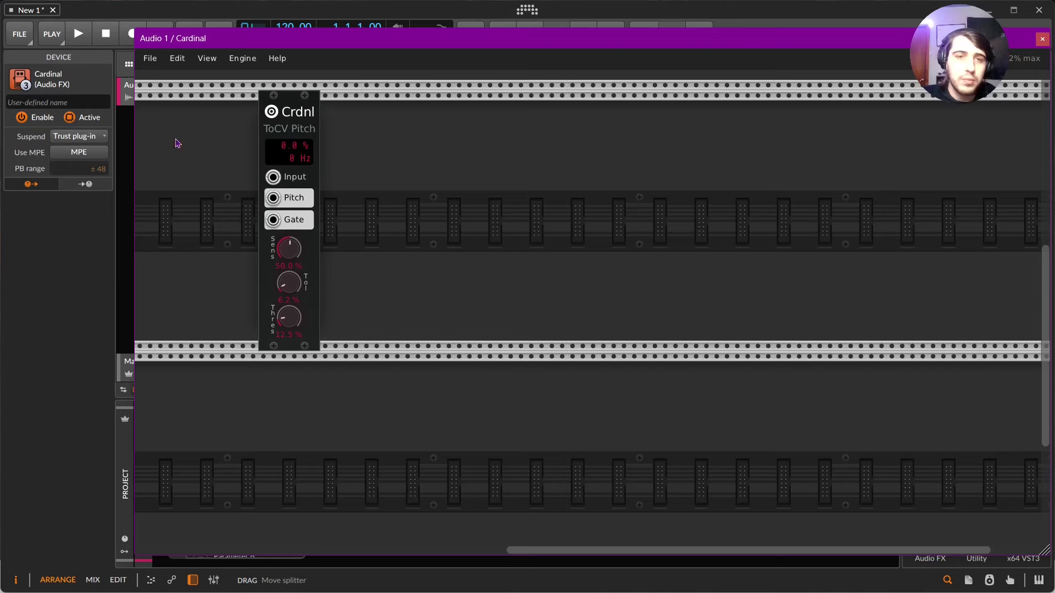
pyautogui.moveTo(288, 112); pyautogui.dragTo(368, 124)
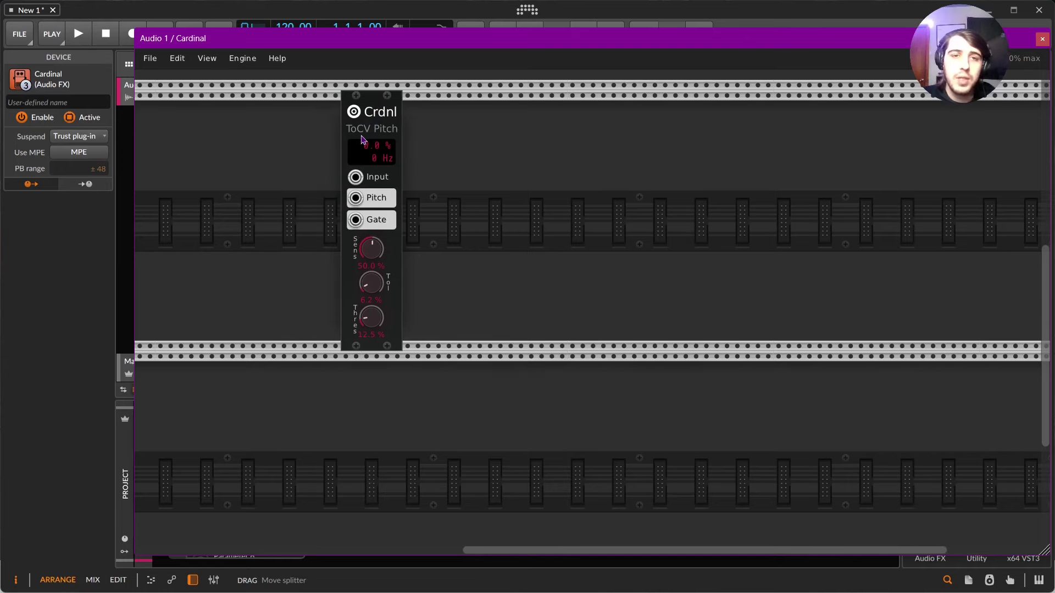
# - Add a Host Audio module with its Left/M output feeding the ToCV Pitch input
pyautogui.press('Return')
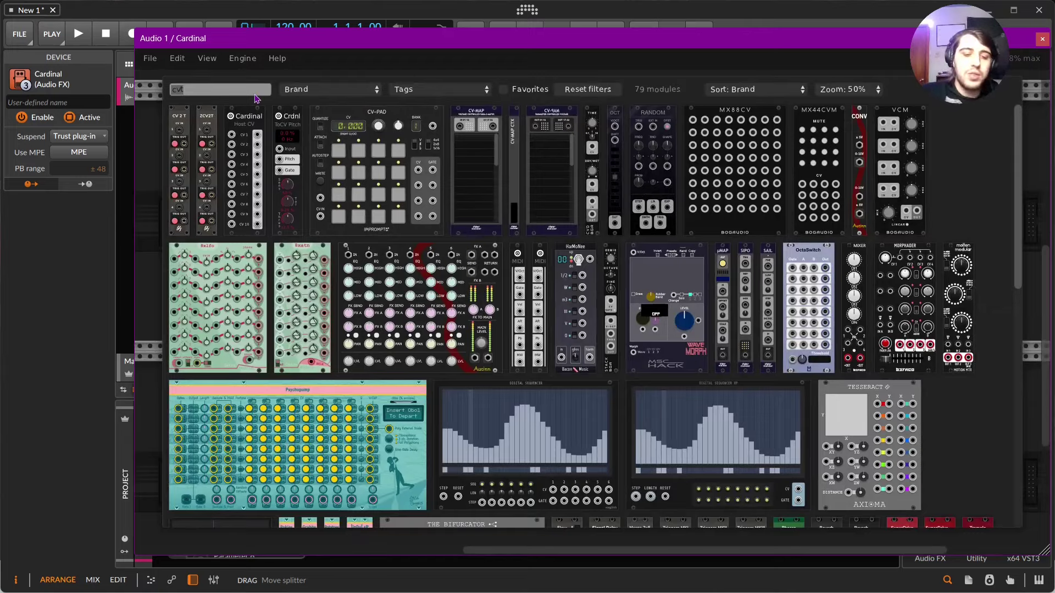
pyautogui.write('hostaudio')
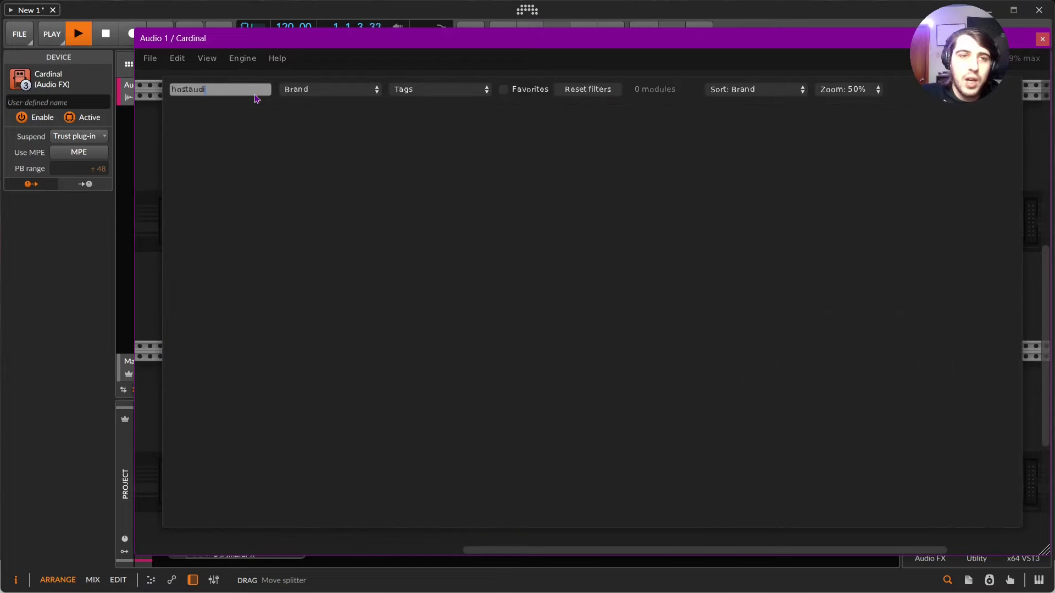
pyautogui.press('Escape')
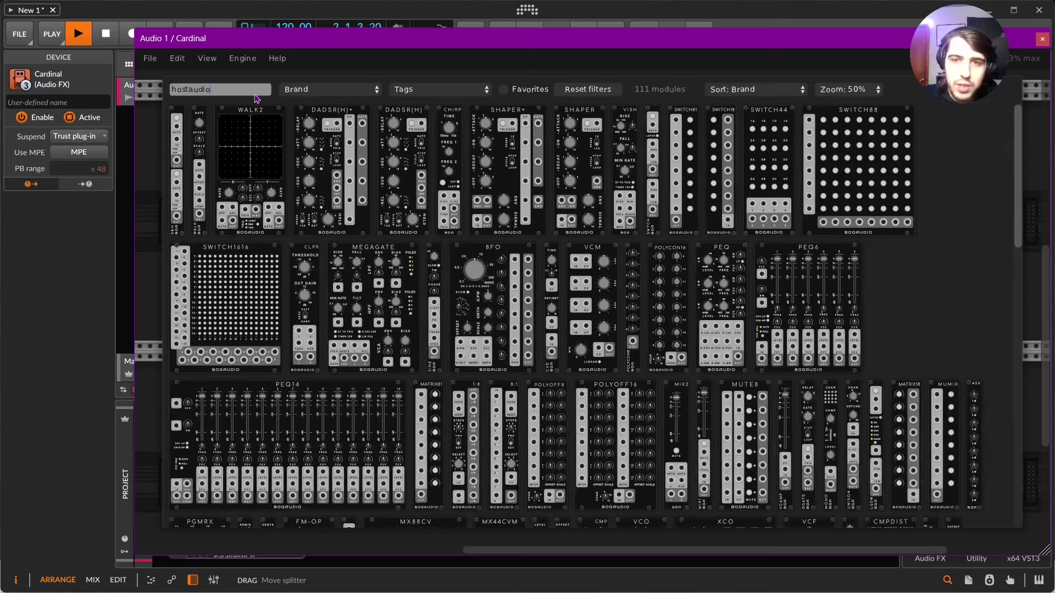
pyautogui.press('Escape')
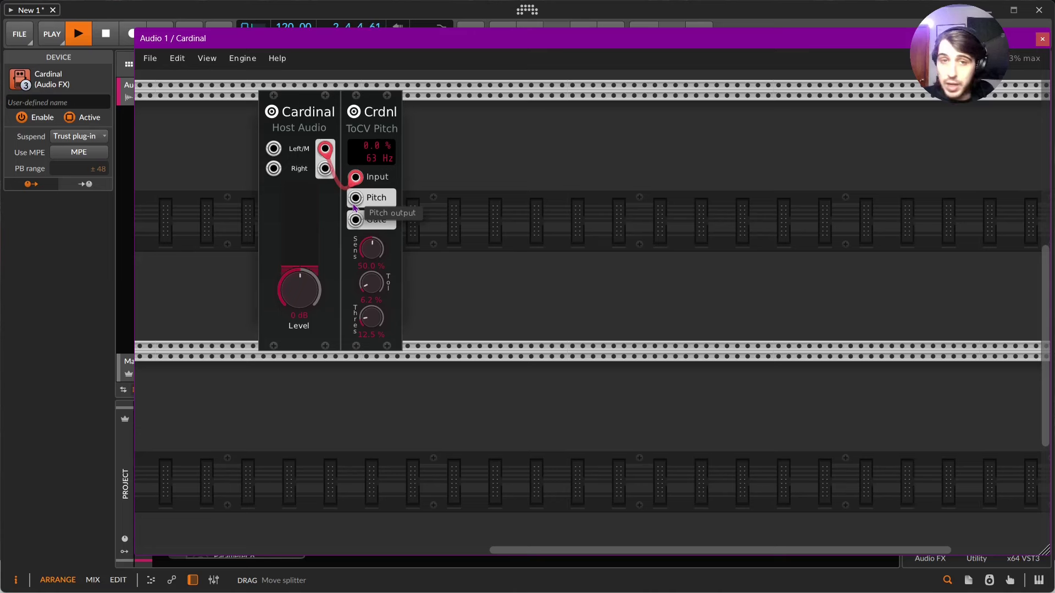
pyautogui.moveTo(371, 248)
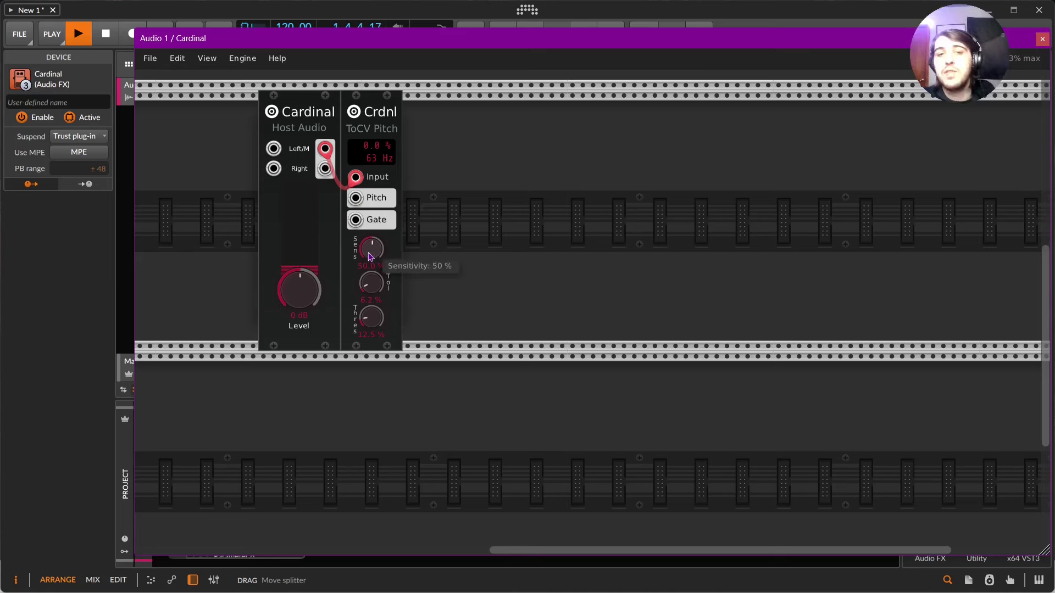
# - Set ToCV Pitch sensitivity to about 29% and tolerance to about 46%
pyautogui.moveTo(369, 255); pyautogui.dragTo(382, 301)
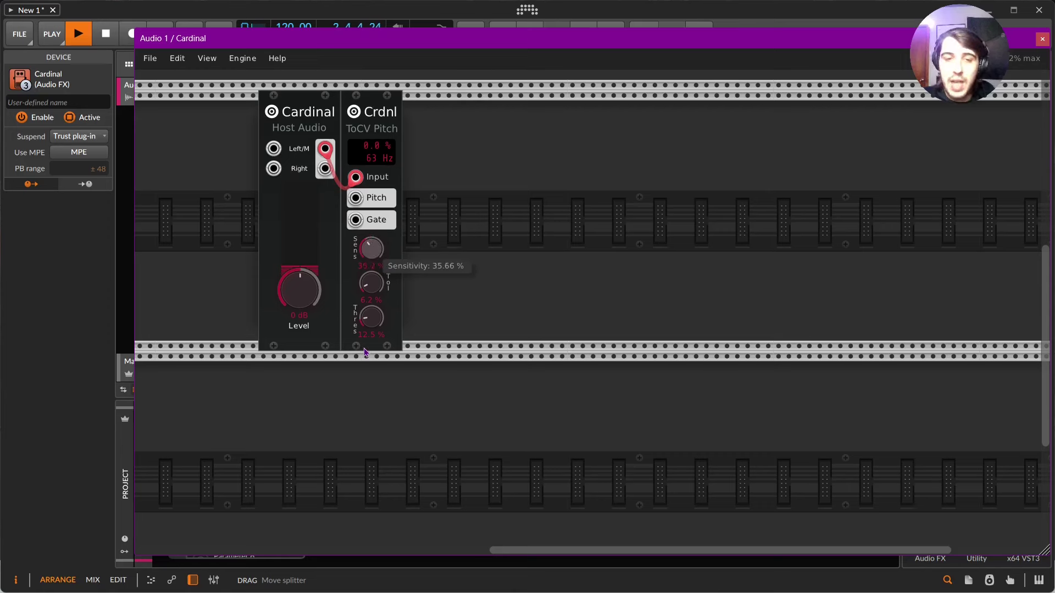
pyautogui.doubleClick(372, 249)
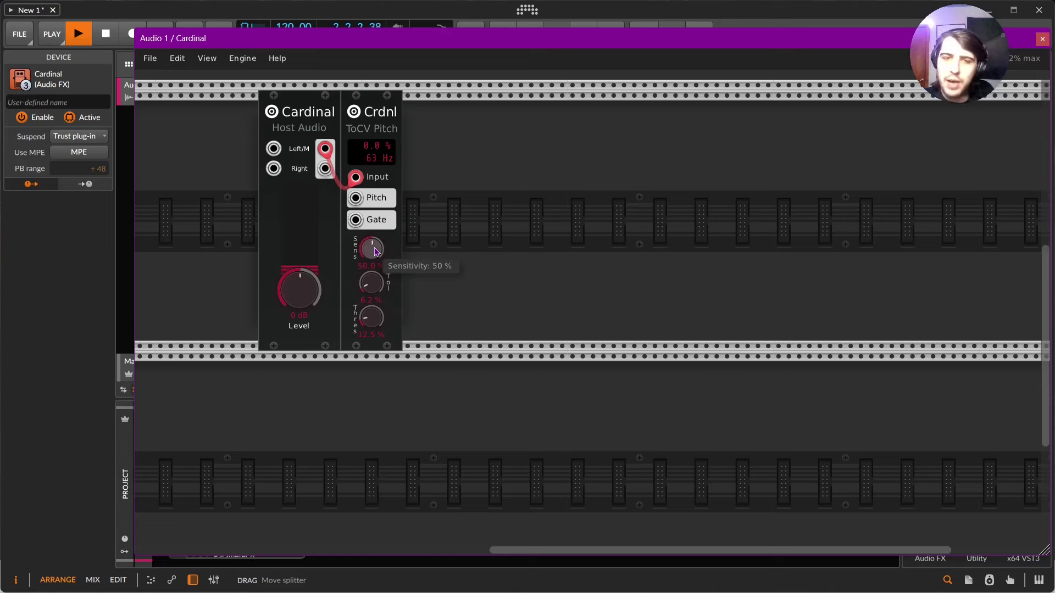
pyautogui.moveTo(374, 249); pyautogui.dragTo(363, 400)
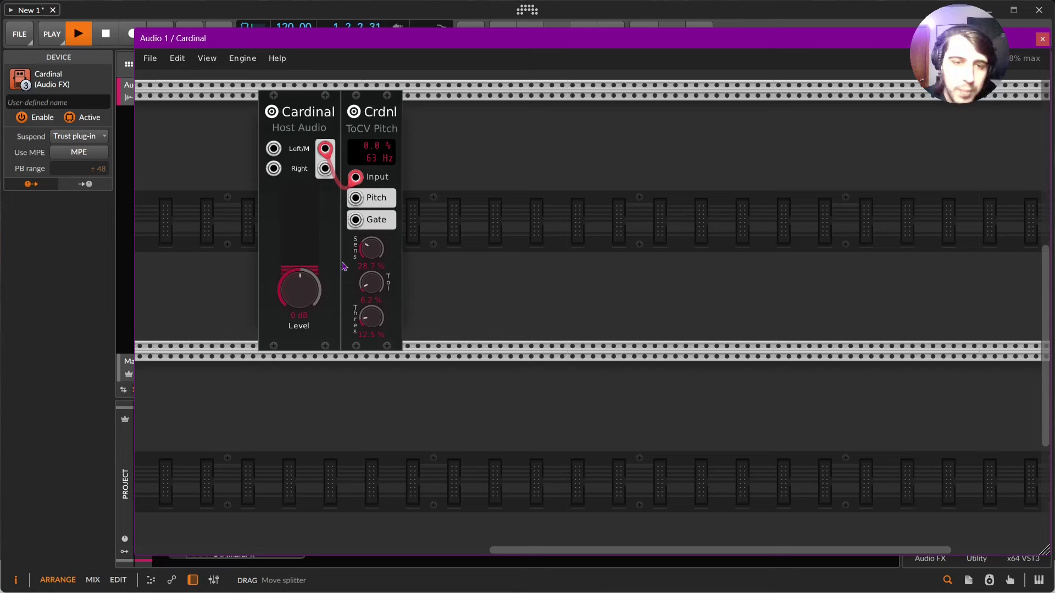
pyautogui.moveTo(371, 283)
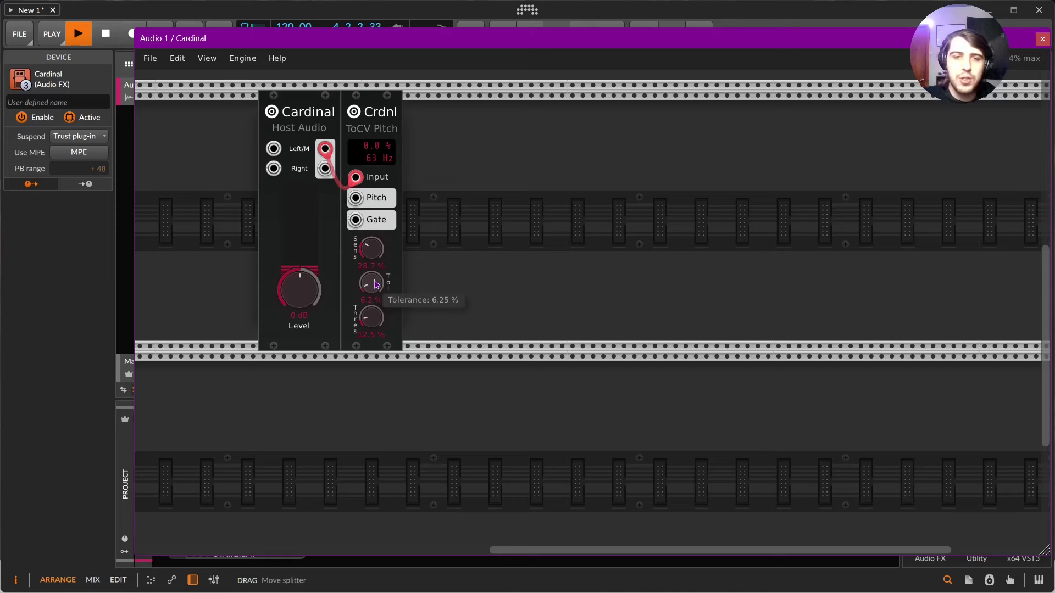
pyautogui.moveTo(375, 284); pyautogui.dragTo(392, 4)
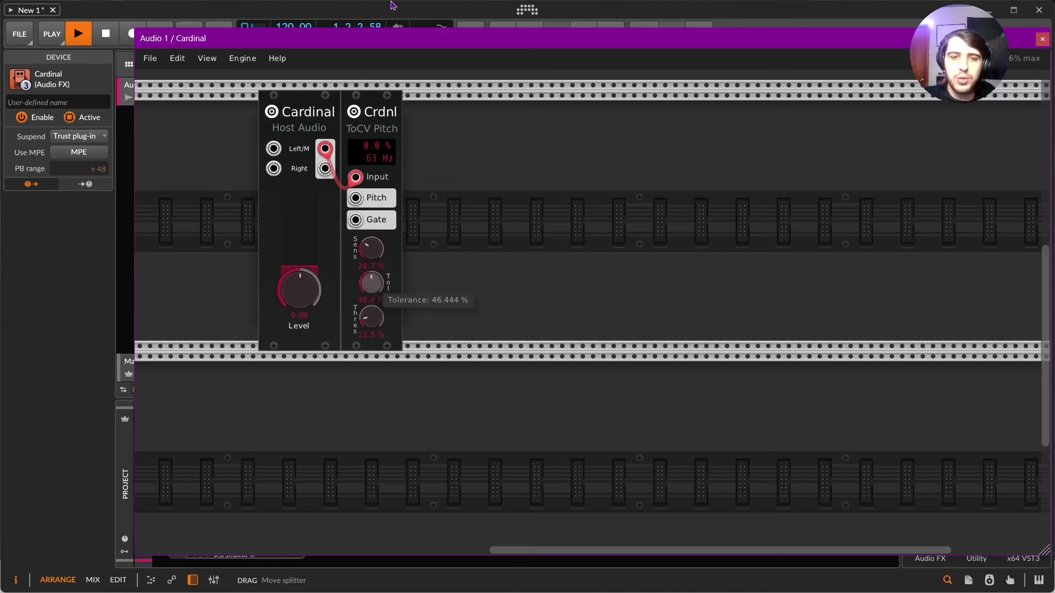
pyautogui.moveTo(372, 283); pyautogui.dragTo(395, 404)
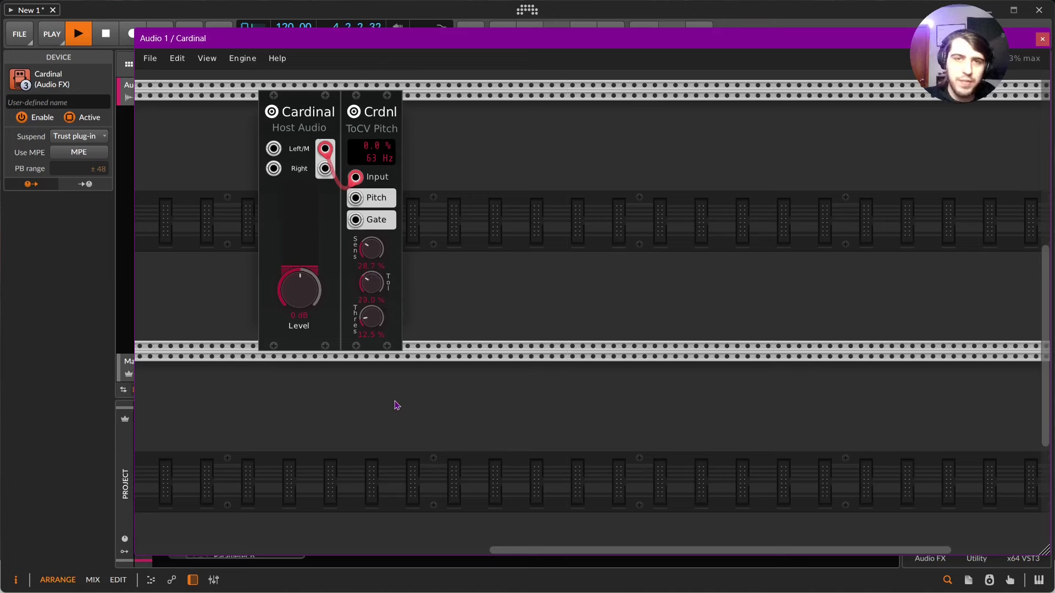
# - Raise the confidence threshold to about 57%, fine-tune tolerance, and show the module list
pyautogui.rightClick(392, 107)
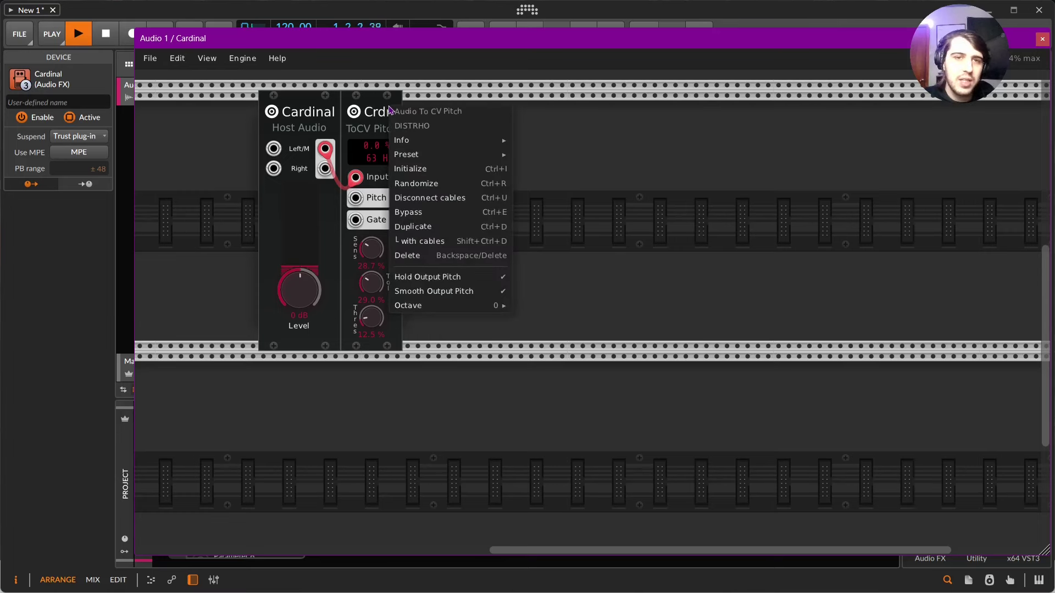
pyautogui.click(412, 202)
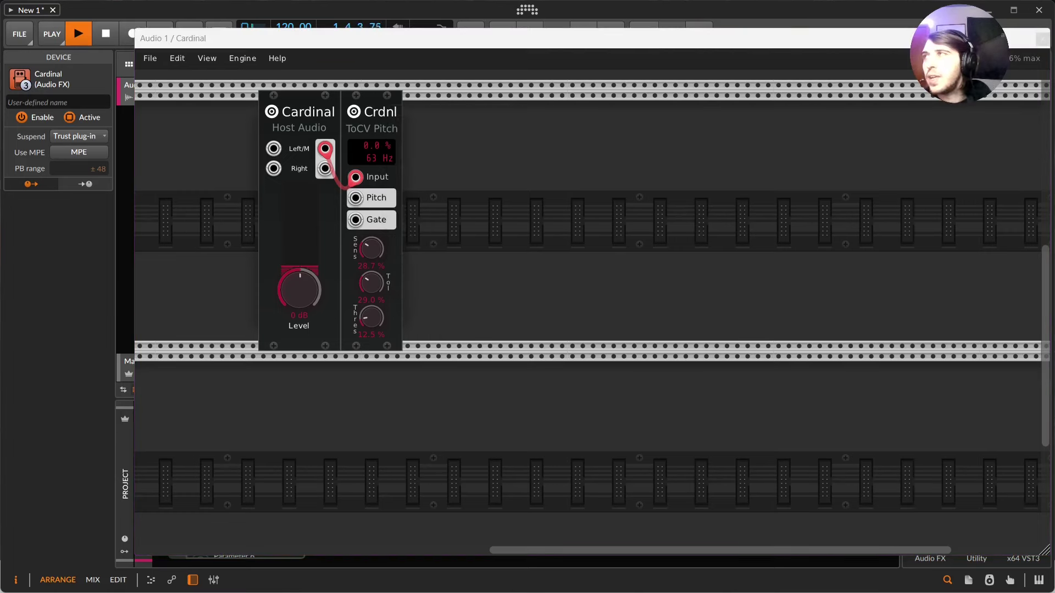
pyautogui.click(673, 43)
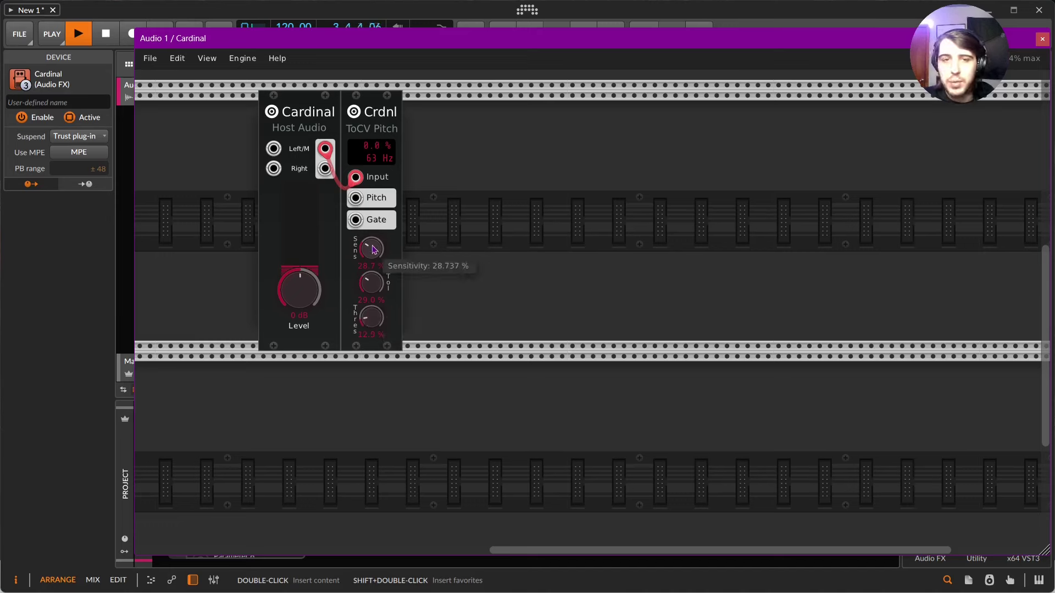
pyautogui.moveTo(368, 330)
pyautogui.mouseDown()
pyautogui.moveTo(378, 258)
pyautogui.moveTo(378, 321)
pyautogui.mouseUp()
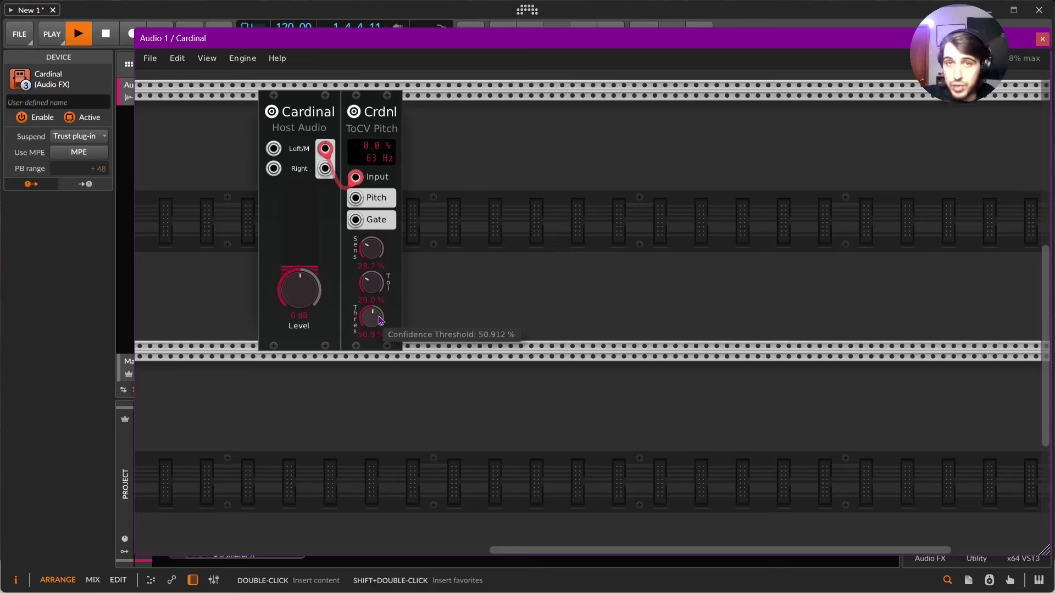
pyautogui.scroll(1, 370, 366)
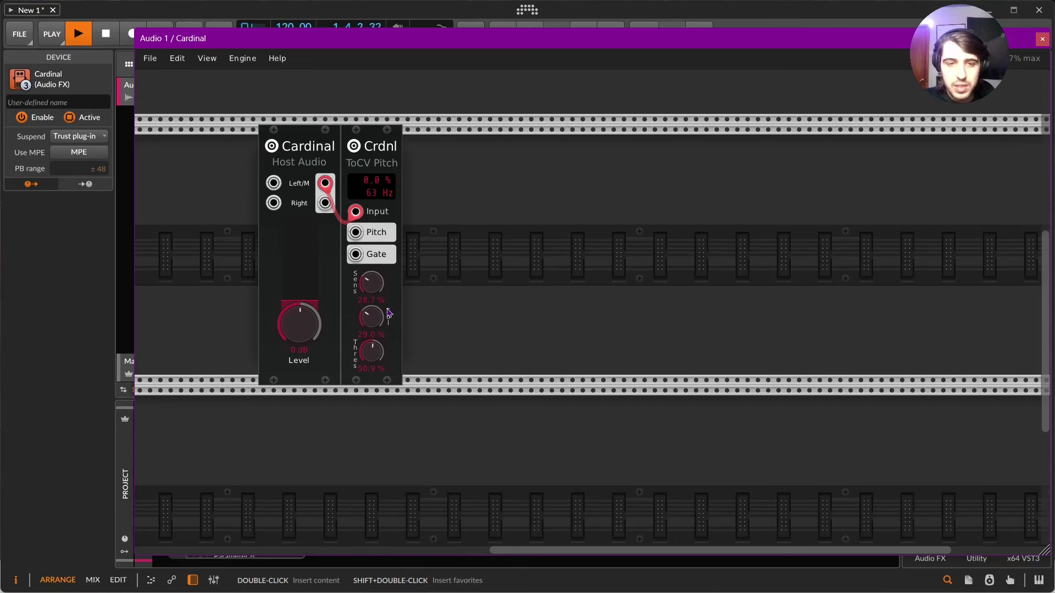
pyautogui.moveTo(371, 316)
pyautogui.mouseDown()
pyautogui.moveTo(390, 348)
pyautogui.moveTo(388, 313)
pyautogui.mouseUp()
pyautogui.moveTo(373, 351); pyautogui.dragTo(404, 312)
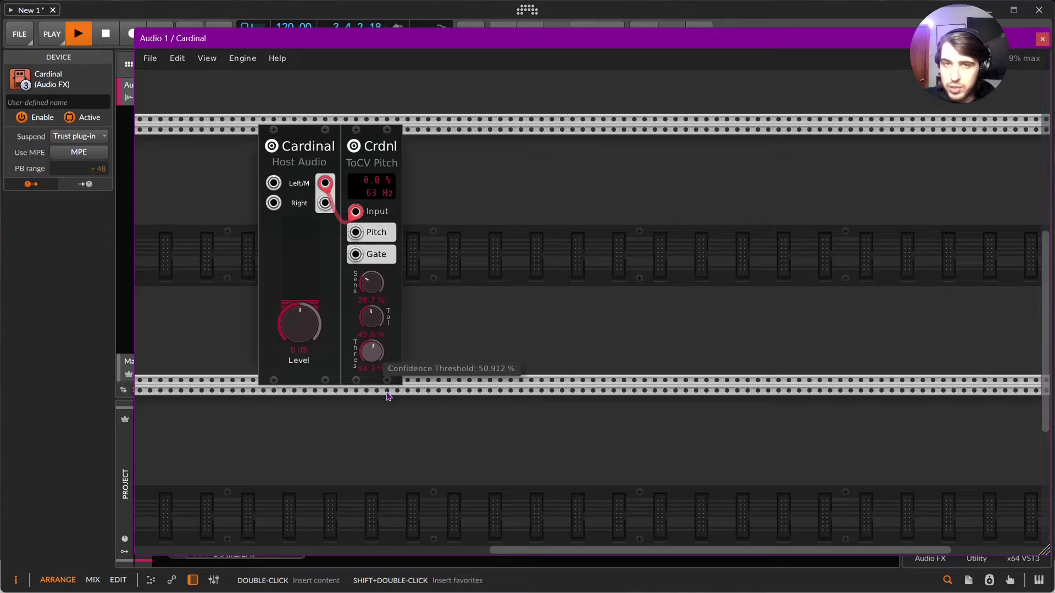
pyautogui.rightClick(266, 93)
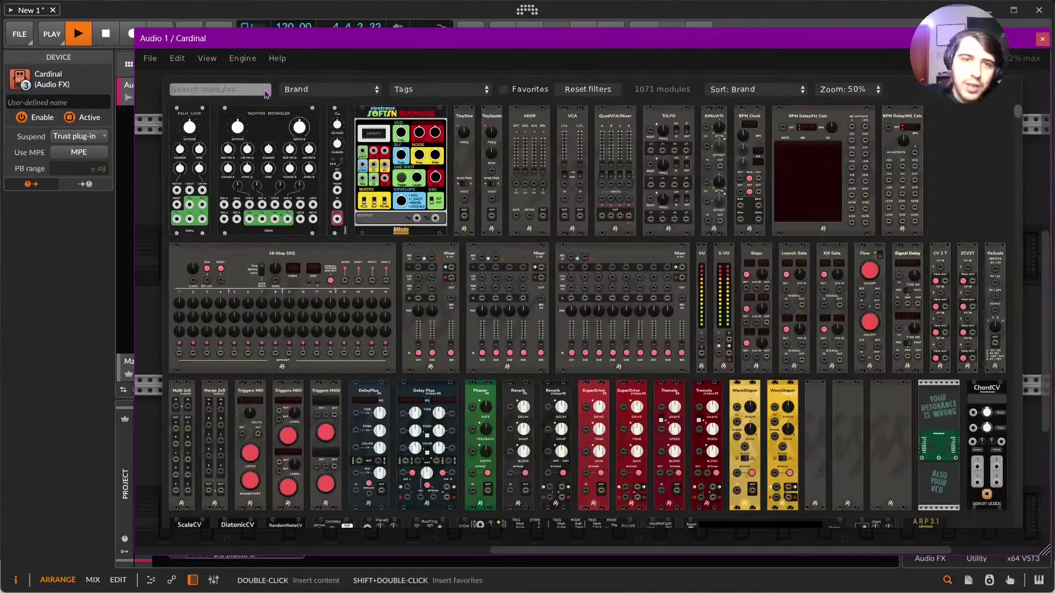
pyautogui.write('osc')
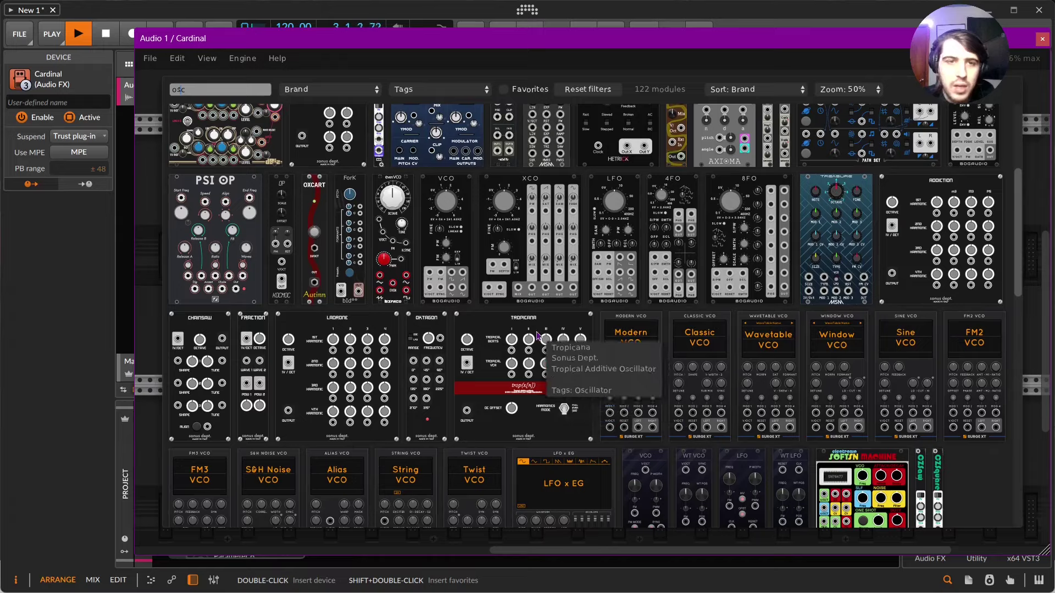
pyautogui.scroll(2, 536, 334)
pyautogui.scroll(2, 534, 334)
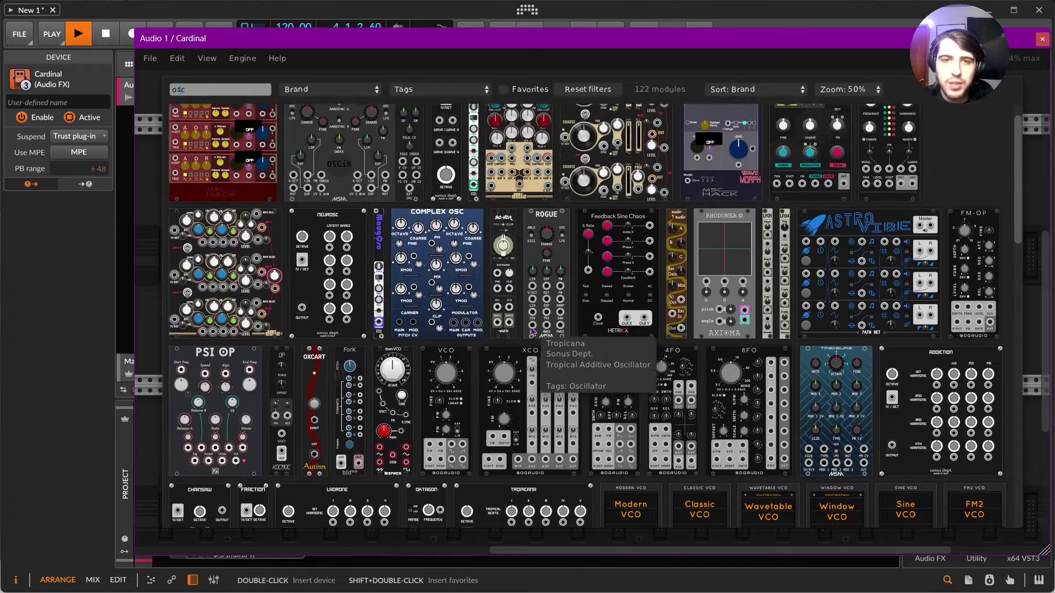
pyautogui.scroll(1, 532, 333)
pyautogui.scroll(-2, 533, 333)
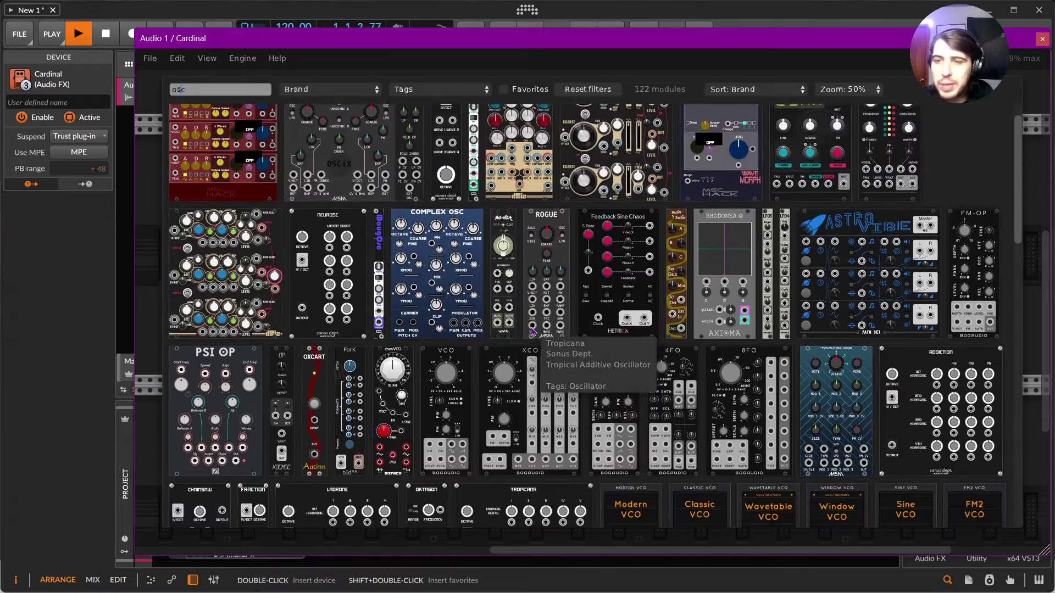
pyautogui.scroll(-1, 533, 334)
pyautogui.scroll(-2, 533, 334)
pyautogui.scroll(-1, 534, 333)
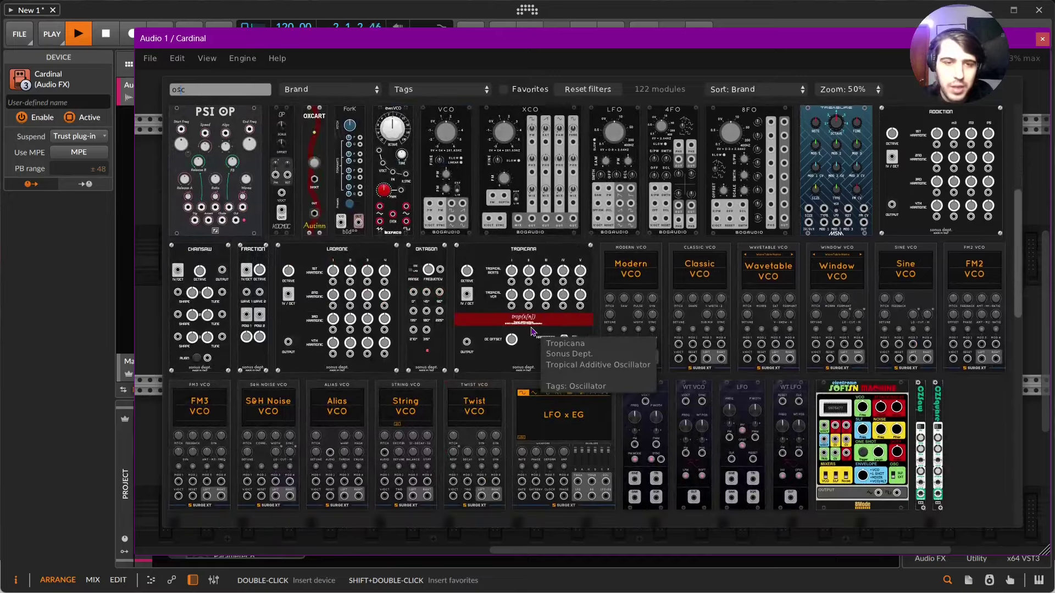
pyautogui.scroll(-3, 534, 334)
pyautogui.scroll(-3, 534, 334)
pyautogui.scroll(-1, 533, 334)
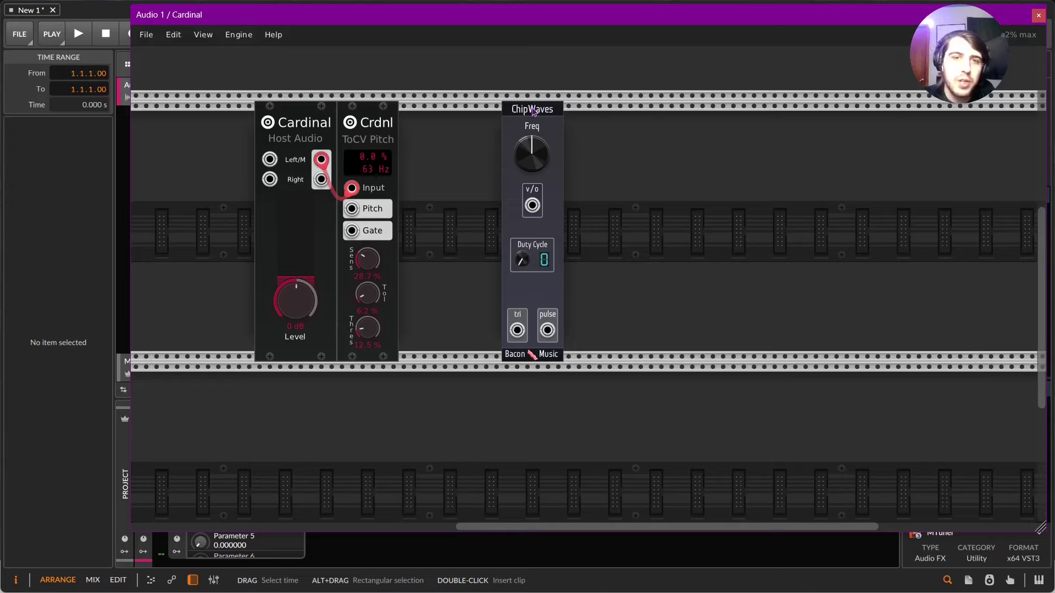
# - Add ChipWaves driven by tracked pitch and an ADSR triggered by Gate, with shorter attack
pyautogui.moveTo(469, 157)
pyautogui.mouseDown()
pyautogui.moveTo(487, 99)
pyautogui.moveTo(474, 165)
pyautogui.mouseUp()
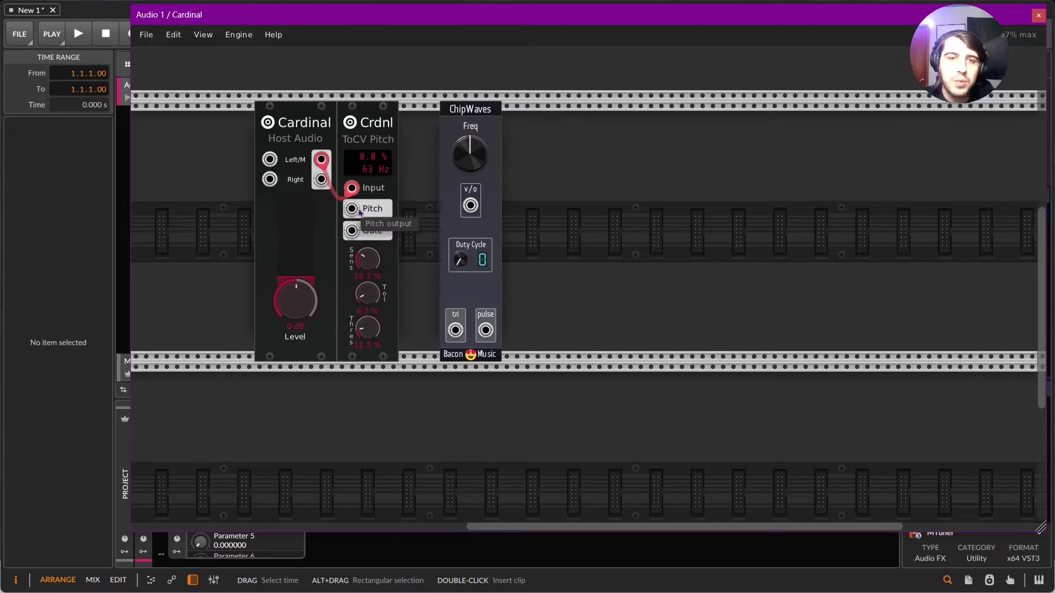
pyautogui.moveTo(352, 209)
pyautogui.mouseDown()
pyautogui.moveTo(367, 220)
pyautogui.moveTo(470, 205)
pyautogui.mouseUp()
pyautogui.press('Return')
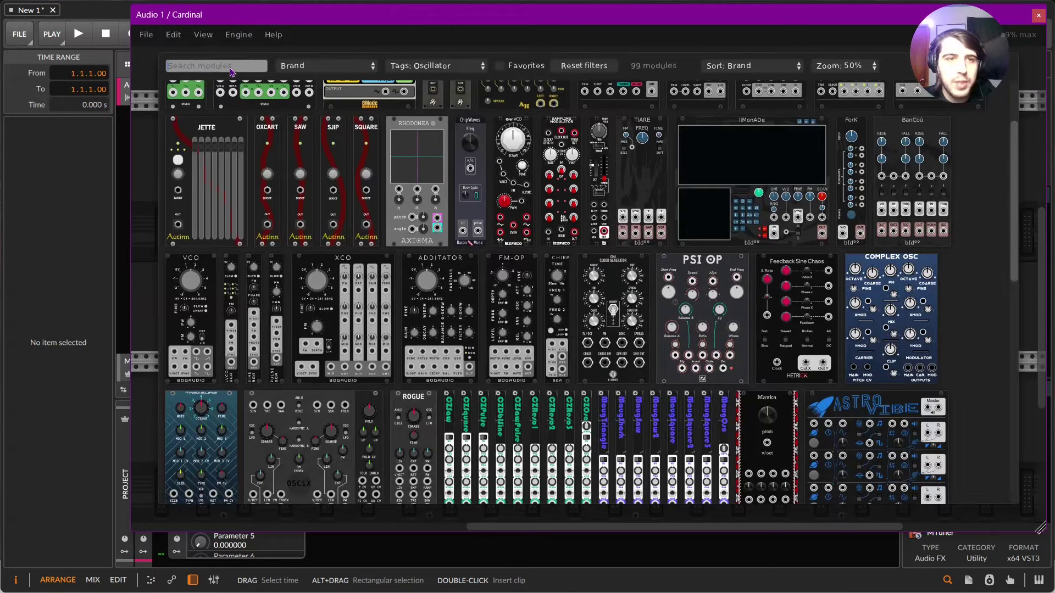
pyautogui.write('adsr')
pyautogui.press('Return')
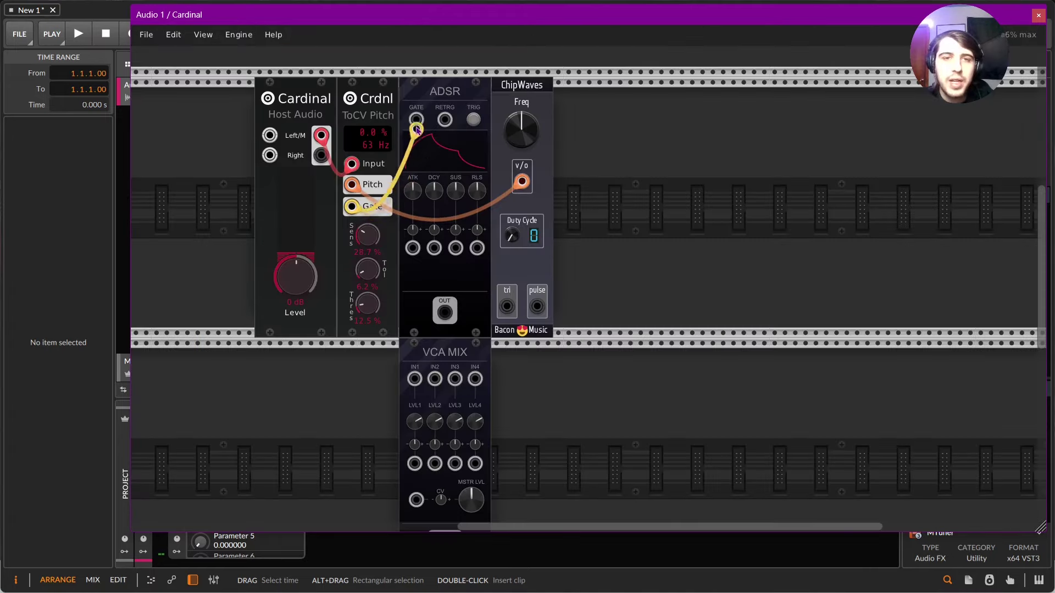
pyautogui.moveTo(352, 206); pyautogui.dragTo(416, 123)
pyautogui.moveTo(412, 191)
pyautogui.mouseDown()
pyautogui.moveTo(413, 206)
pyautogui.moveTo(463, 210)
pyautogui.moveTo(463, 223)
pyautogui.moveTo(419, 229)
pyautogui.mouseUp()
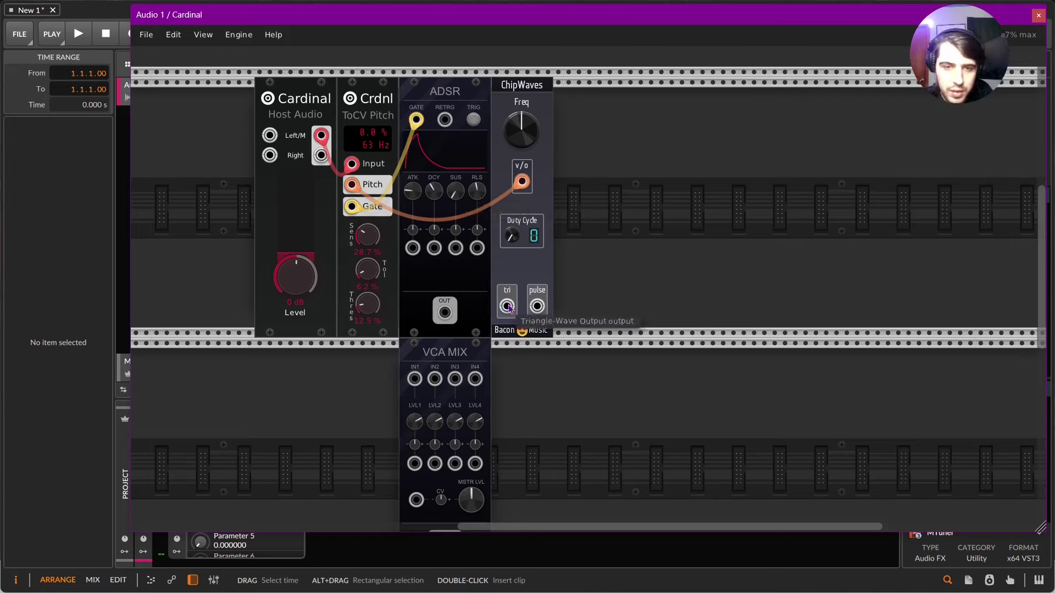
pyautogui.moveTo(537, 306)
pyautogui.mouseDown()
pyautogui.moveTo(415, 379)
pyautogui.moveTo(272, 104)
pyautogui.mouseUp()
pyautogui.scroll(-3, 443, 443)
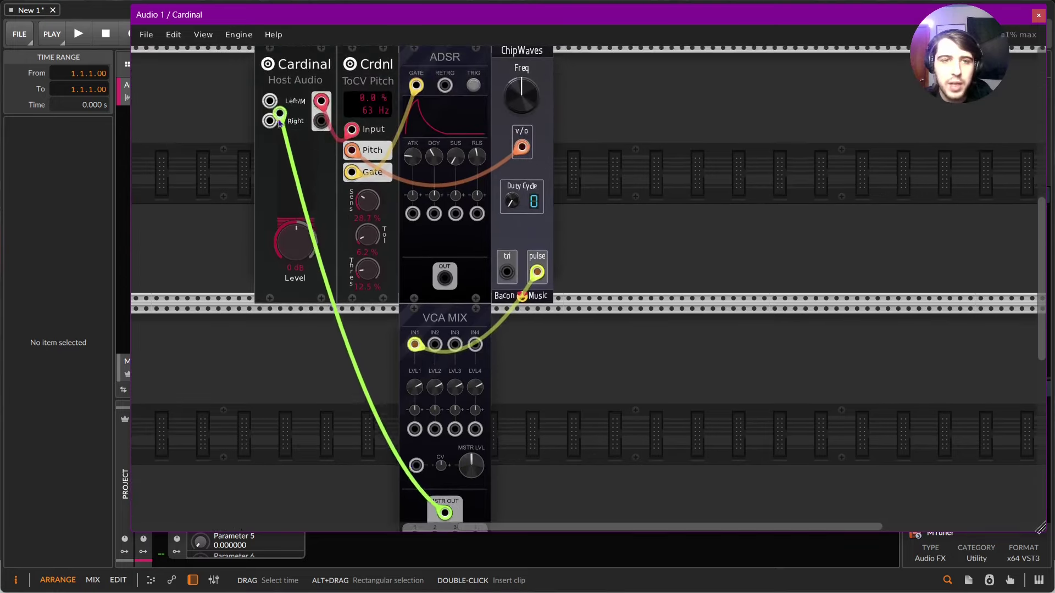
pyautogui.scroll(1, 446, 306)
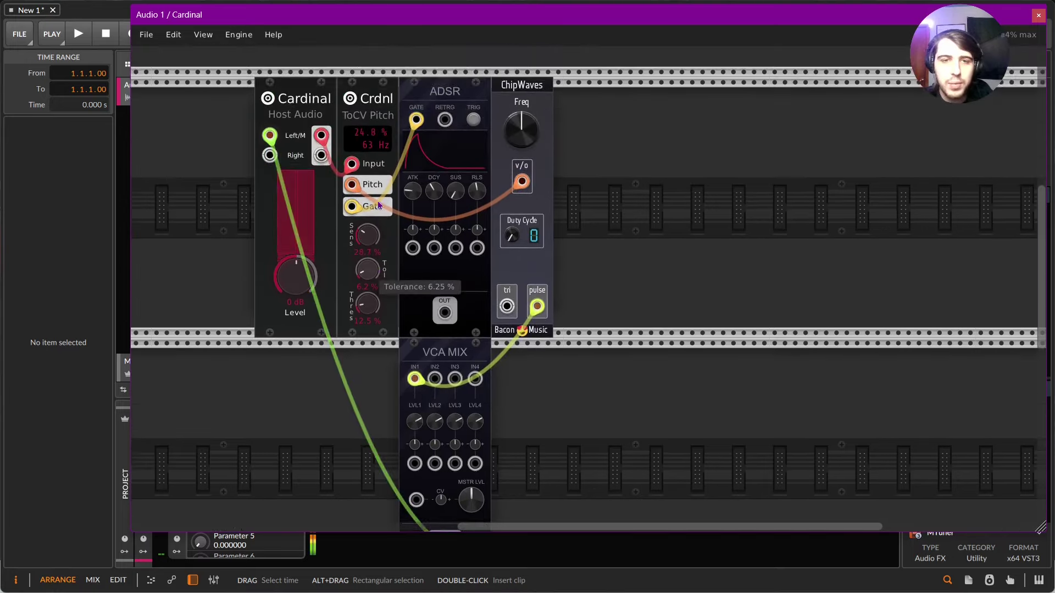
# - Patch ADSR OUT into VCA MIX CV and try ChipWaves' triangle wave as mixer source
pyautogui.moveTo(445, 311); pyautogui.dragTo(417, 499)
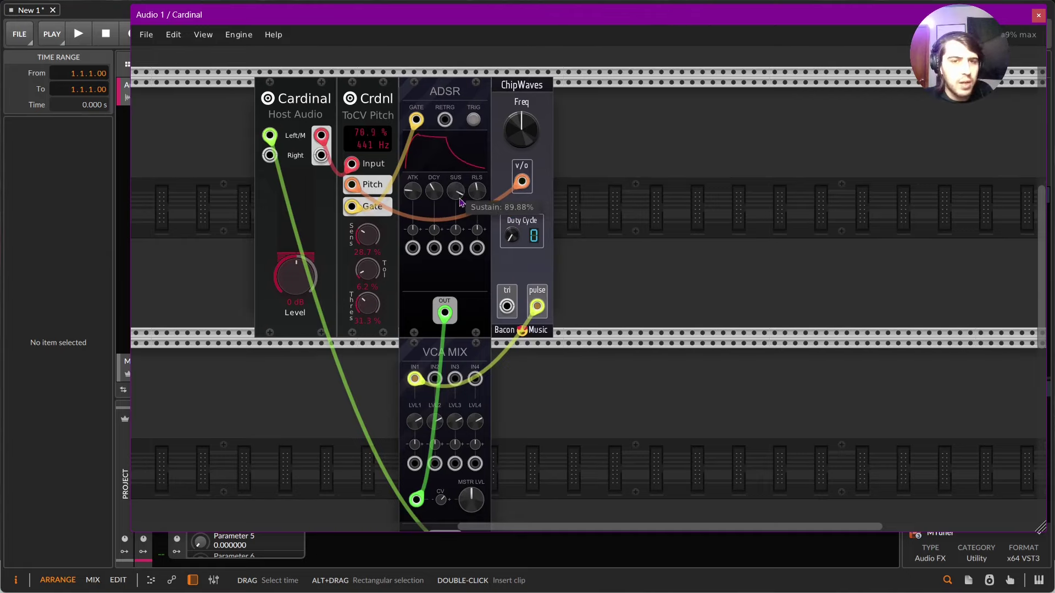
pyautogui.scroll(1, 474, 168)
pyautogui.scroll(-2, 465, 165)
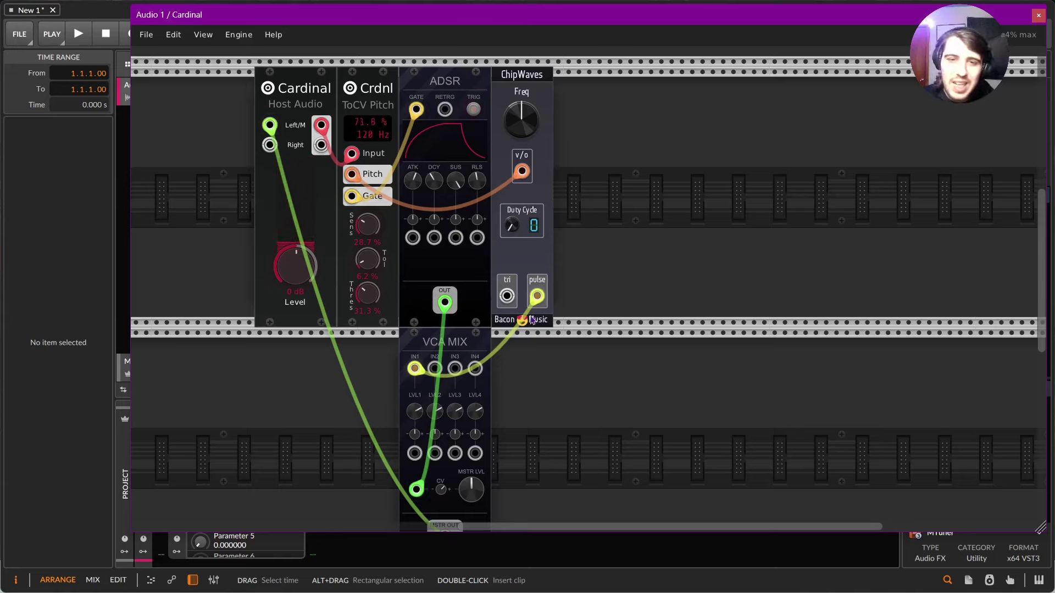
pyautogui.moveTo(537, 295); pyautogui.dragTo(507, 296)
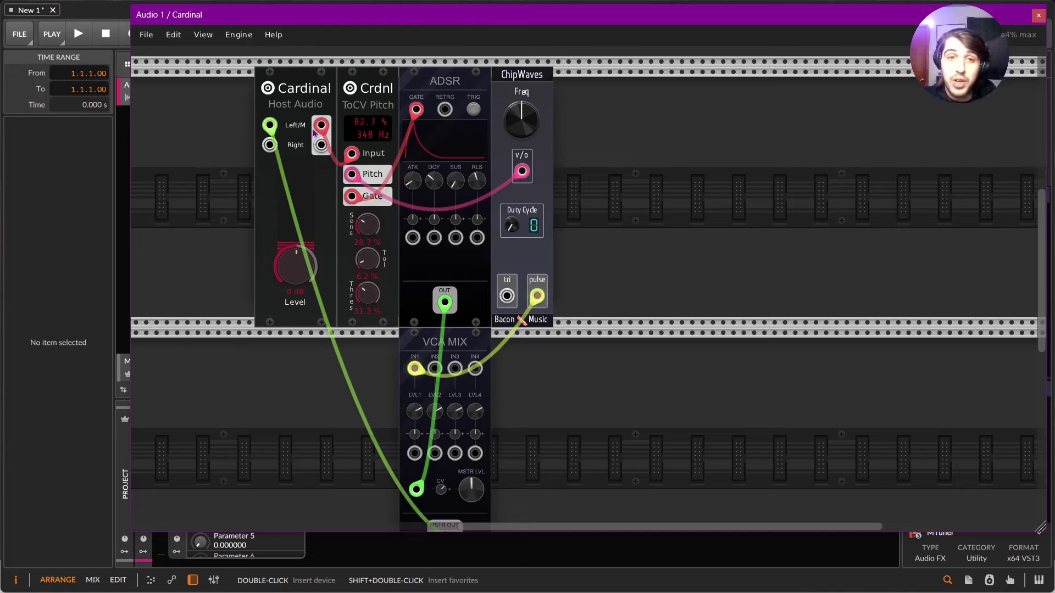
pyautogui.rightClick(362, 96)
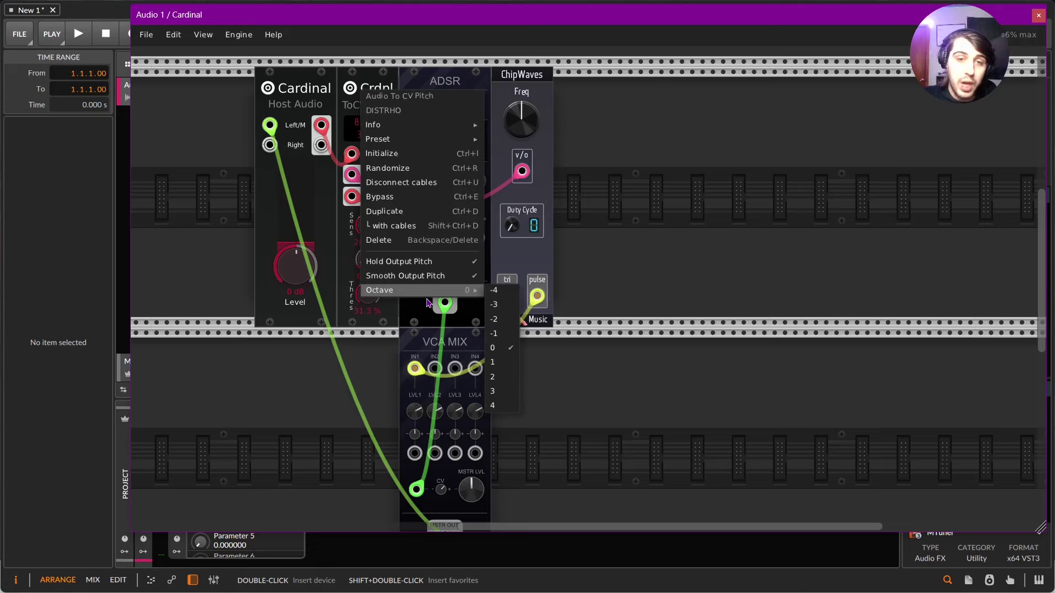
pyautogui.moveTo(380, 290)
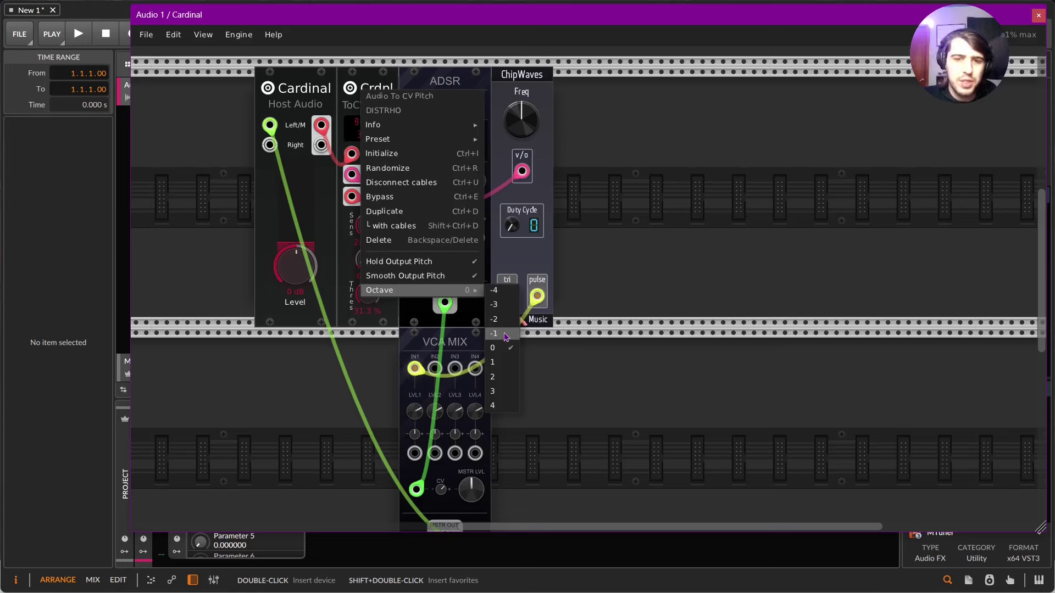
# - Set the ToCV Pitch Octave option to -1
pyautogui.click(511, 324)
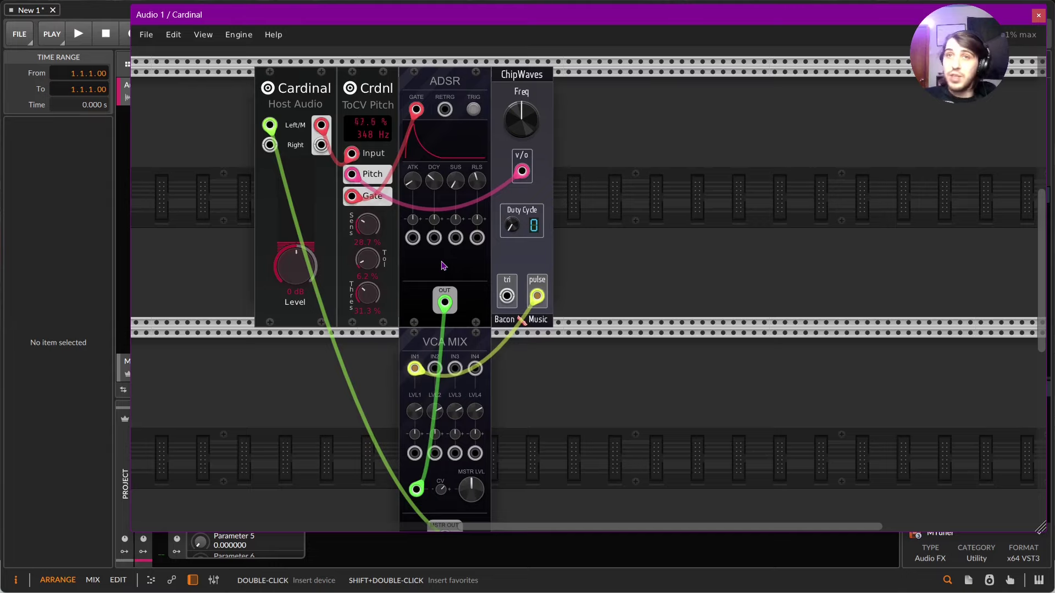
pyautogui.press('Return')
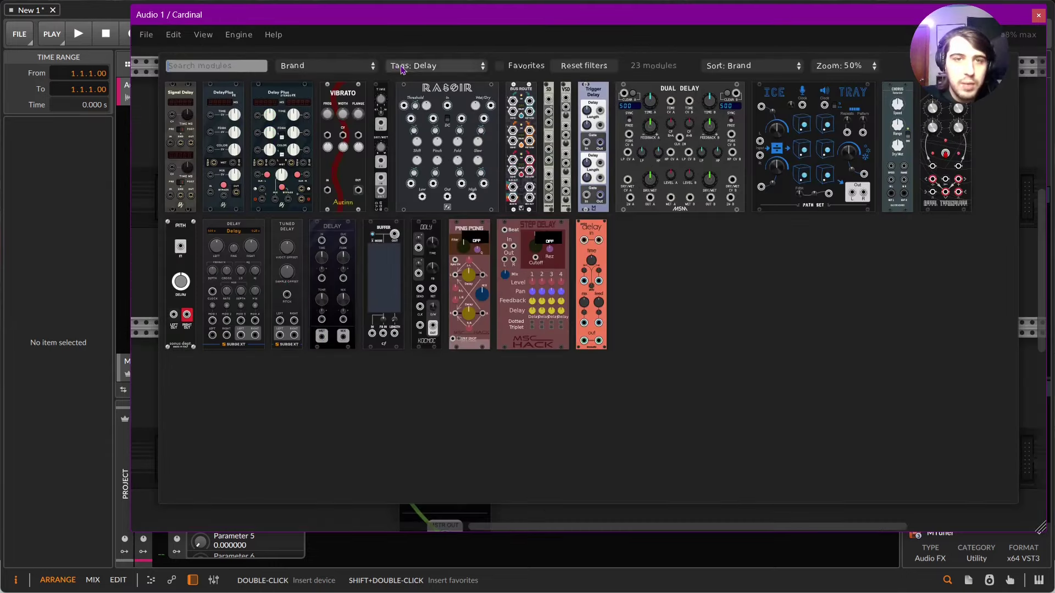
# - Add a VCO module from the oscillator-filtered module browser
pyautogui.click(428, 66)
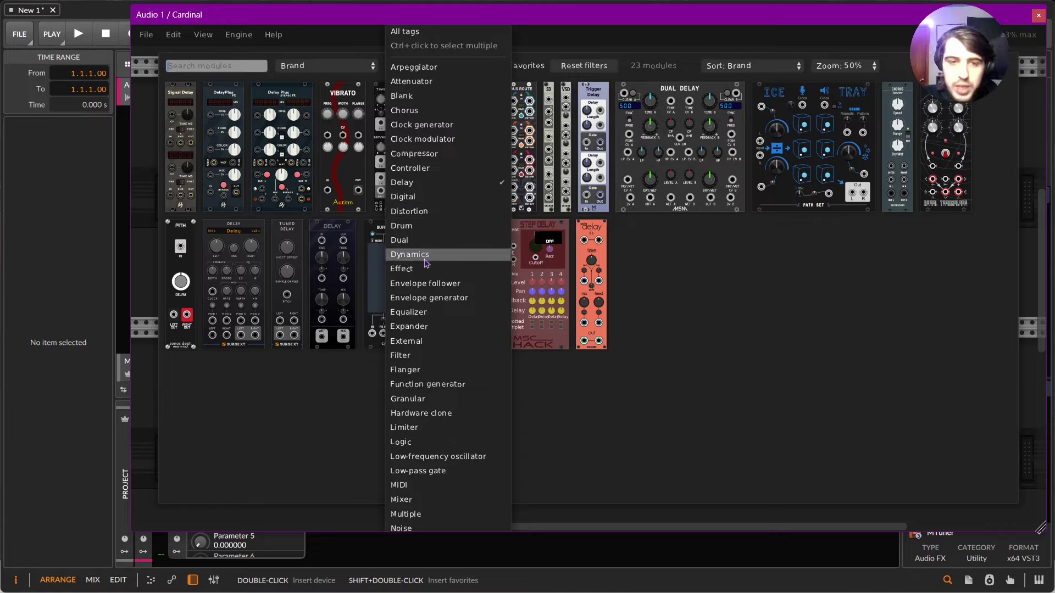
pyautogui.click(421, 519)
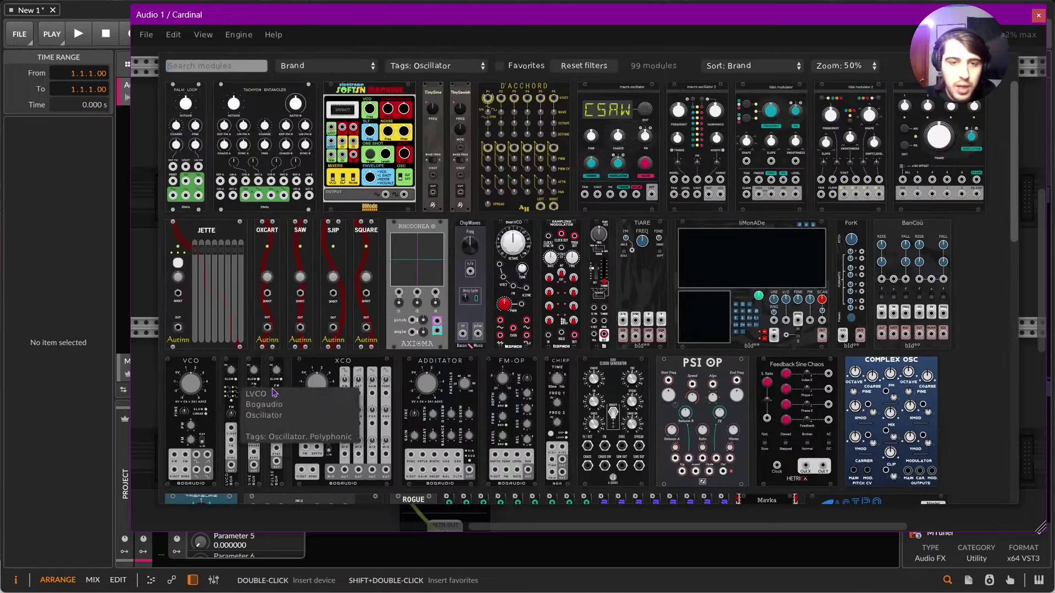
pyautogui.scroll(-3, 410, 290)
pyautogui.scroll(-3, 410, 290)
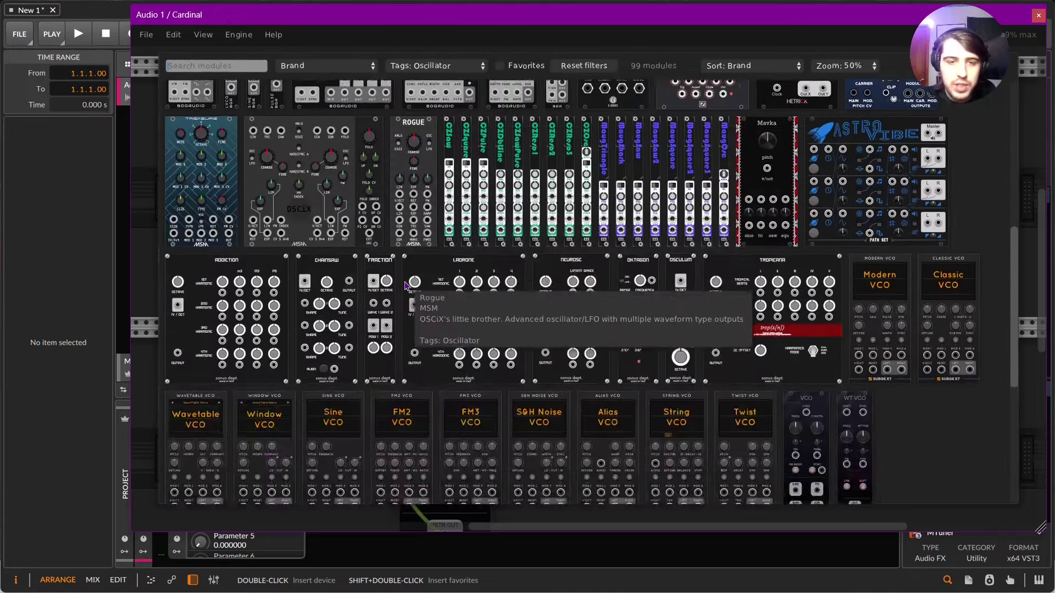
pyautogui.scroll(-3, 410, 290)
pyautogui.scroll(-3, 408, 287)
pyautogui.scroll(-1, 405, 286)
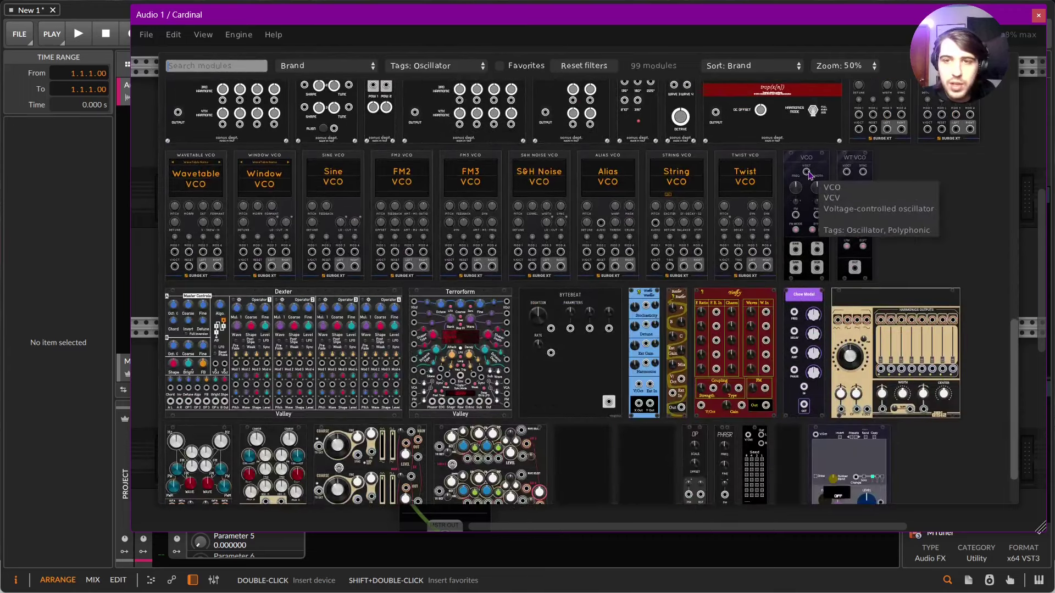
pyautogui.click(814, 159)
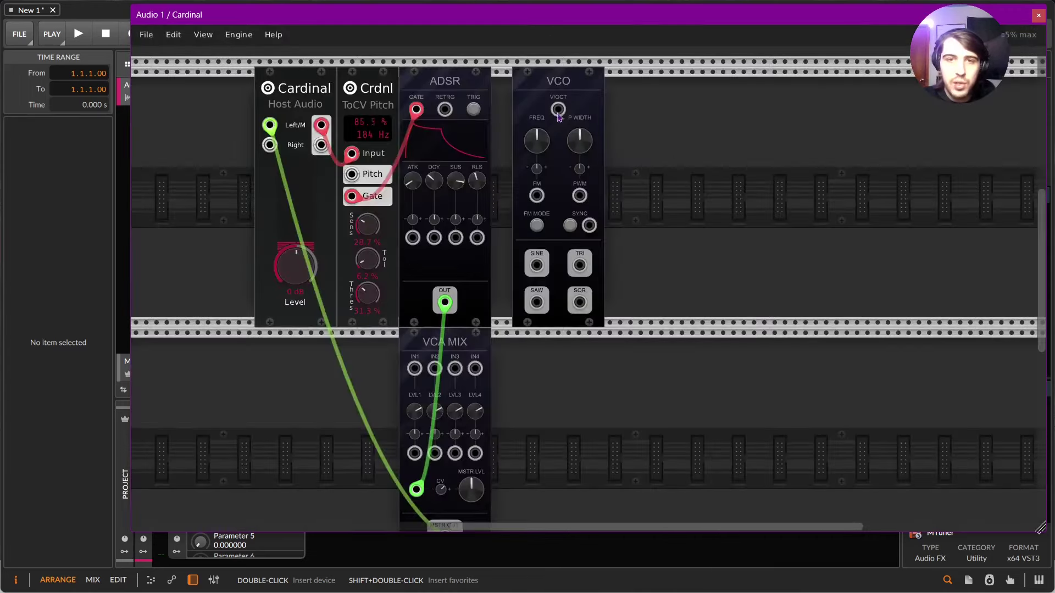
# - Duplicate the VCO, patch tracked pitch to both V/OCT inputs, and detune the second
pyautogui.rightClick(565, 91)
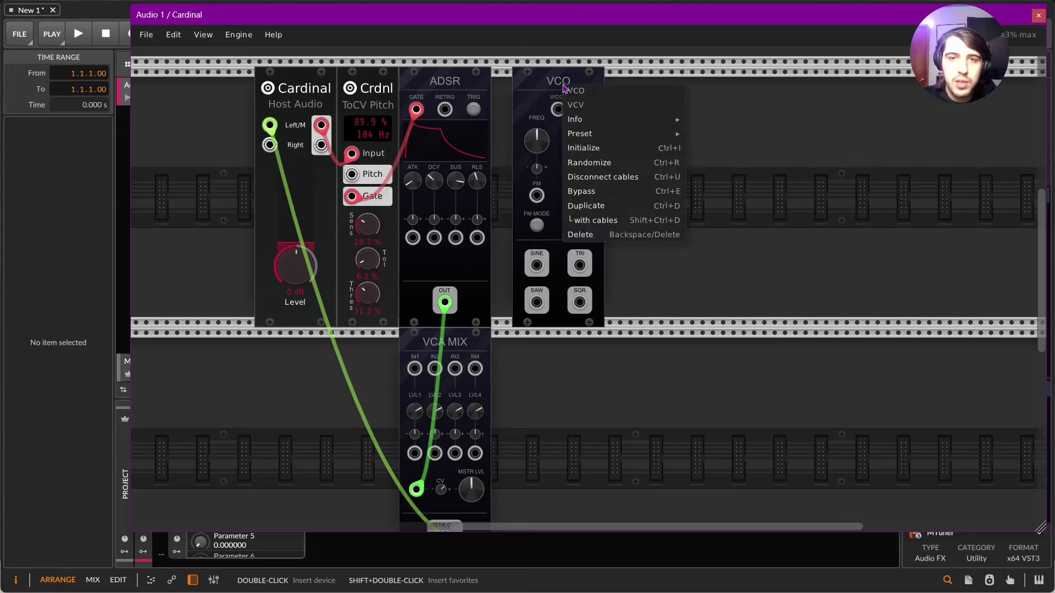
pyautogui.click(610, 207)
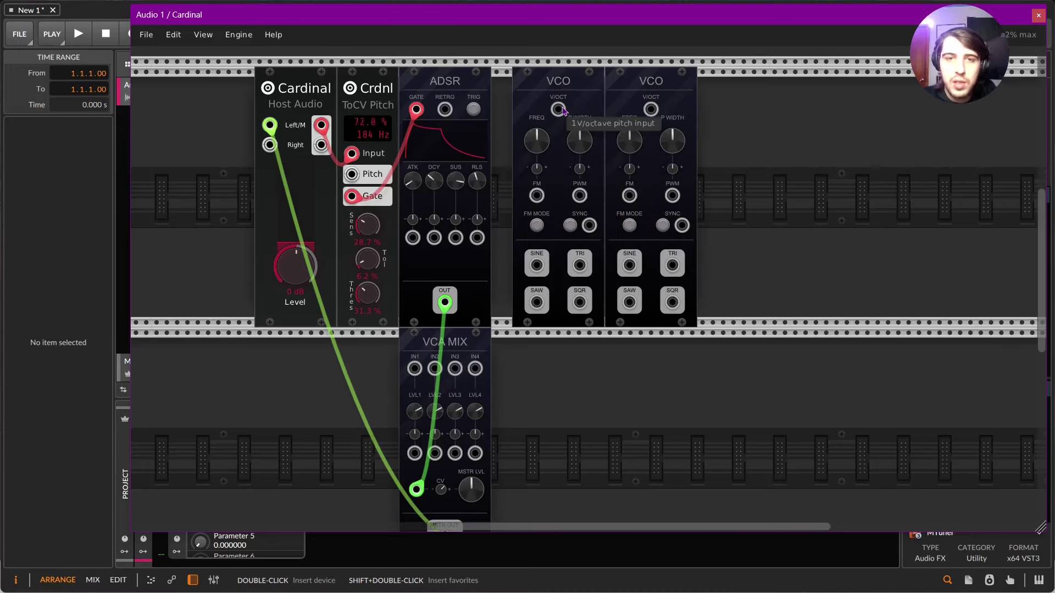
pyautogui.moveTo(558, 109); pyautogui.dragTo(352, 174)
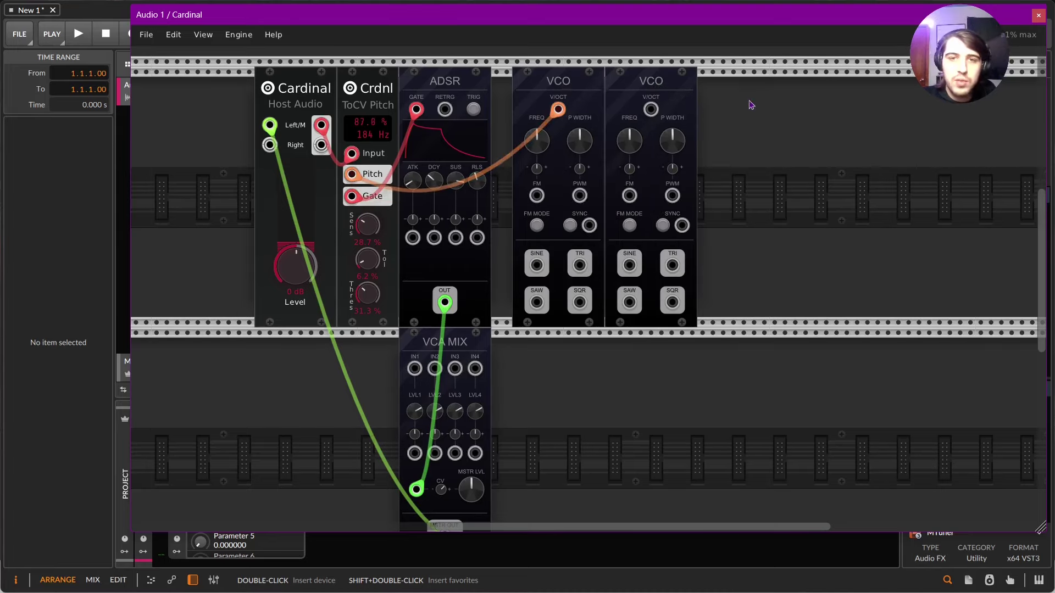
pyautogui.moveTo(651, 109); pyautogui.dragTo(343, 181)
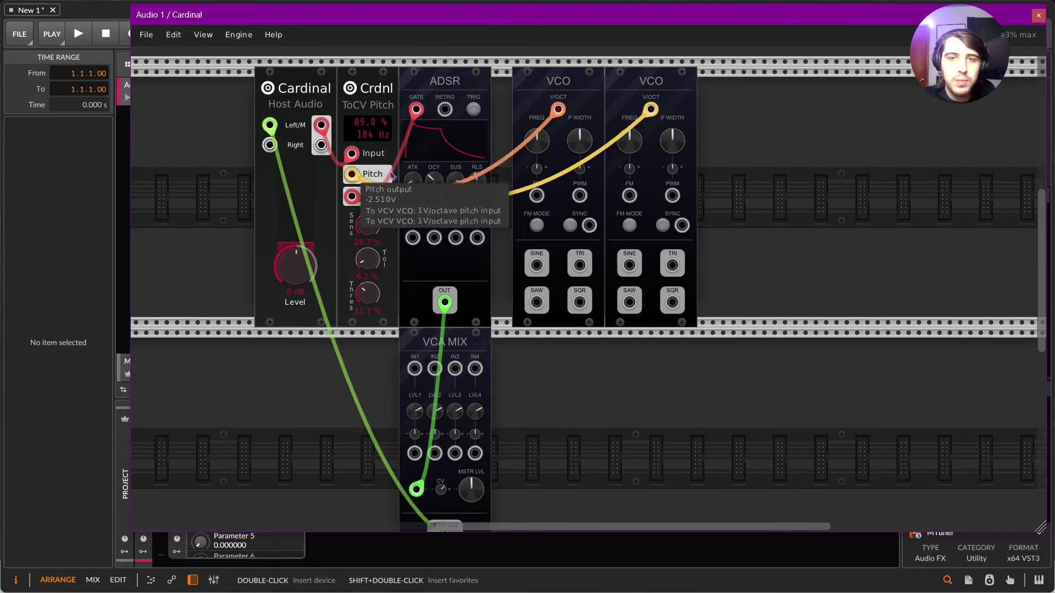
pyautogui.moveTo(632, 147); pyautogui.dragTo(636, 153)
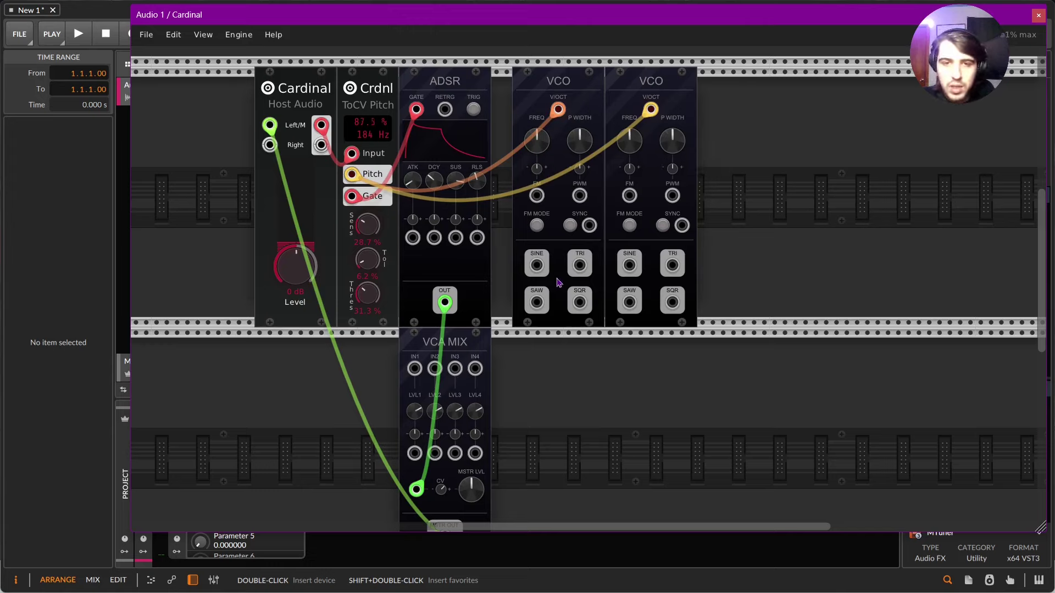
# - Mix both VCO saw outputs into VCA MIX IN1 and IN2; raise ADSR sustain to full
pyautogui.moveTo(537, 302); pyautogui.dragTo(414, 369)
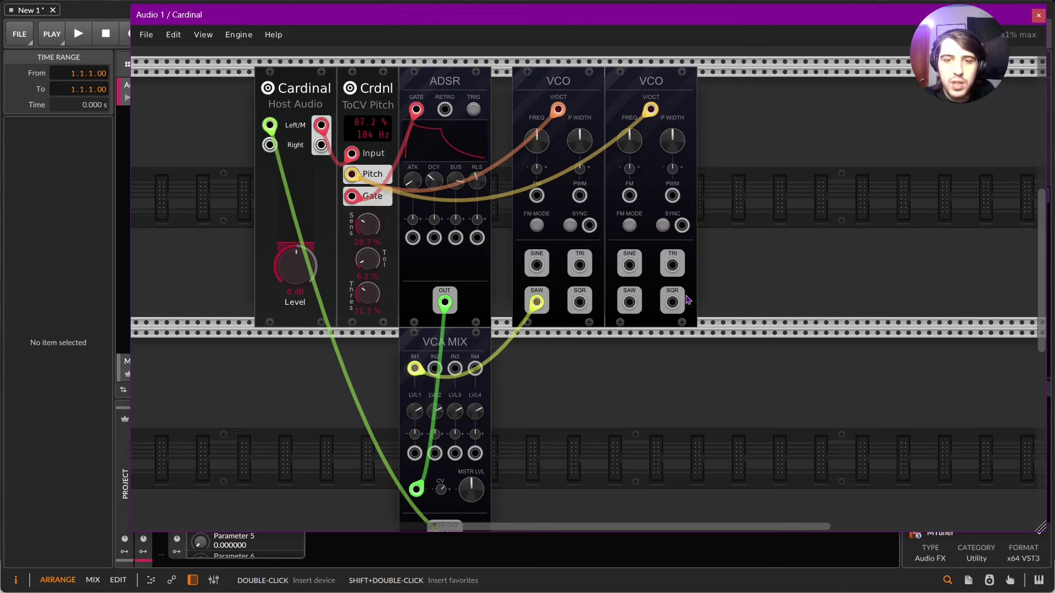
pyautogui.moveTo(629, 301)
pyautogui.mouseDown()
pyautogui.moveTo(442, 356)
pyautogui.moveTo(434, 368)
pyautogui.mouseUp()
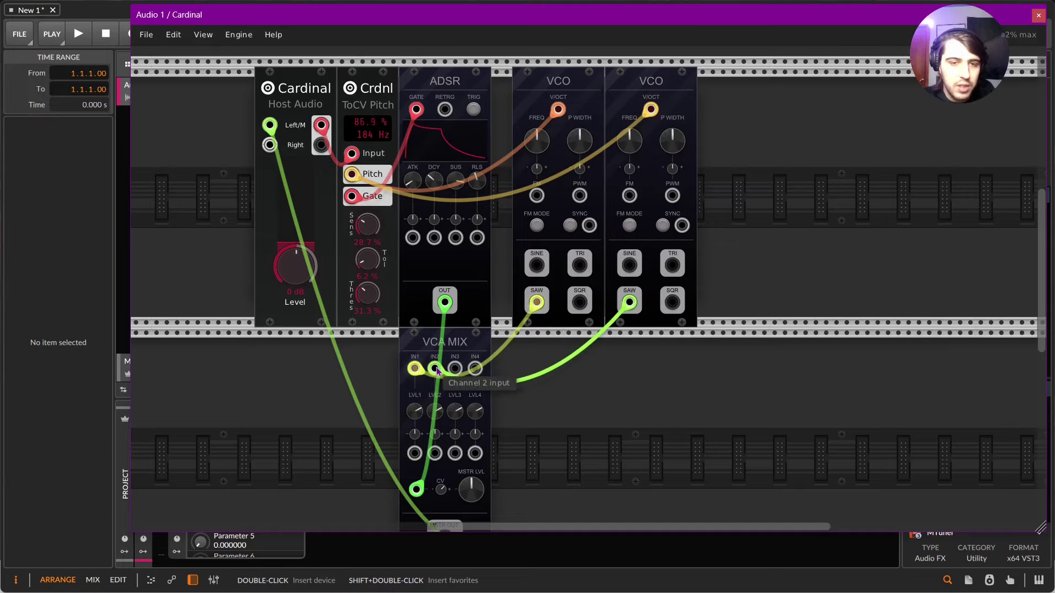
pyautogui.scroll(-1, 544, 354)
pyautogui.scroll(-2, 544, 354)
pyautogui.scroll(2, 544, 354)
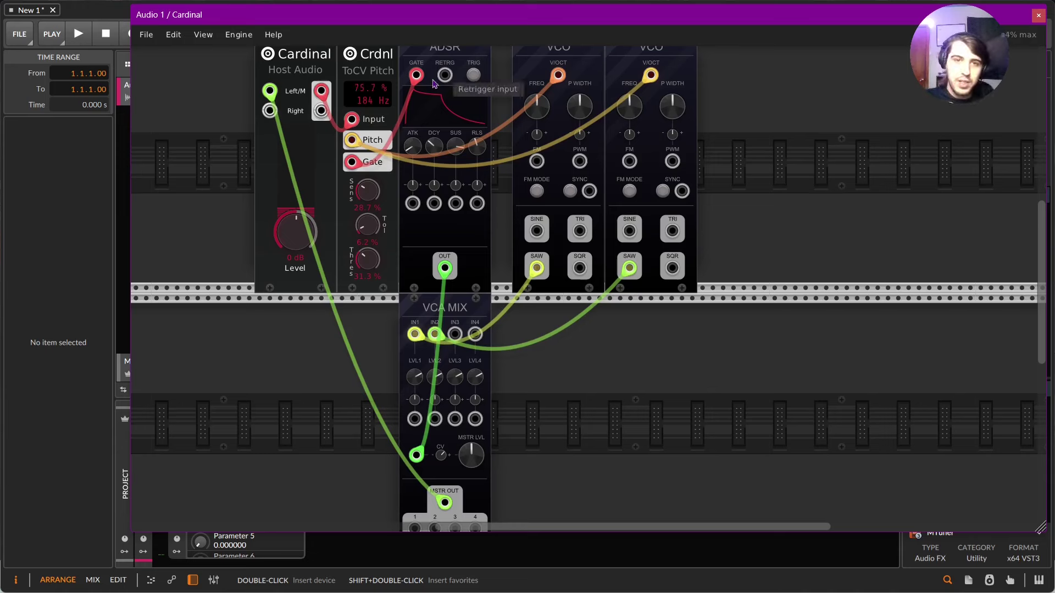
pyautogui.moveTo(455, 146)
pyautogui.moveTo(451, 149); pyautogui.dragTo(450, 132)
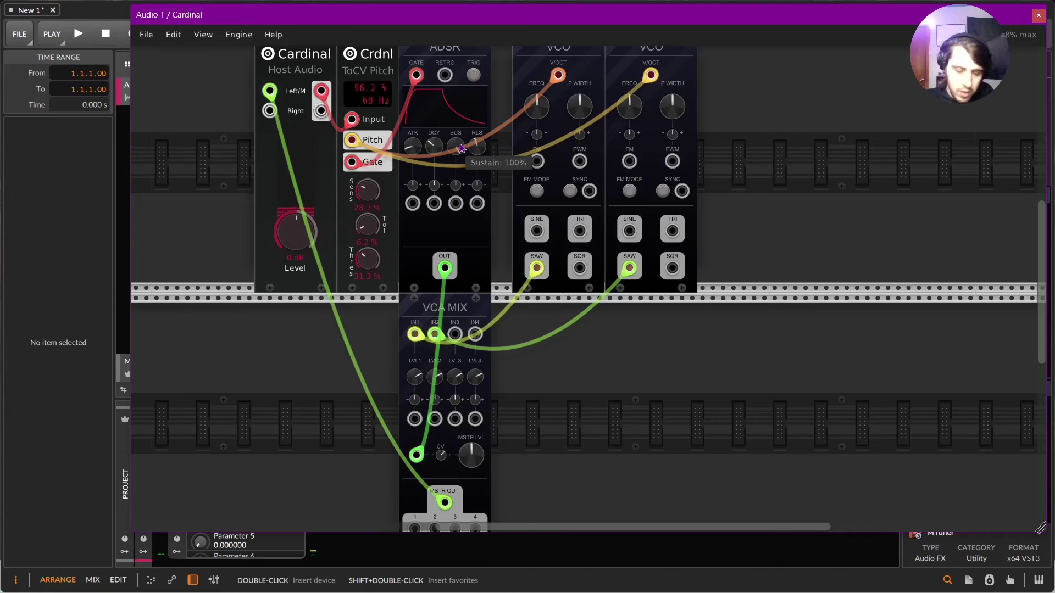
# - Bring up the ToCV Pitch options menu, where octave currently reads -2
pyautogui.rightClick(376, 69)
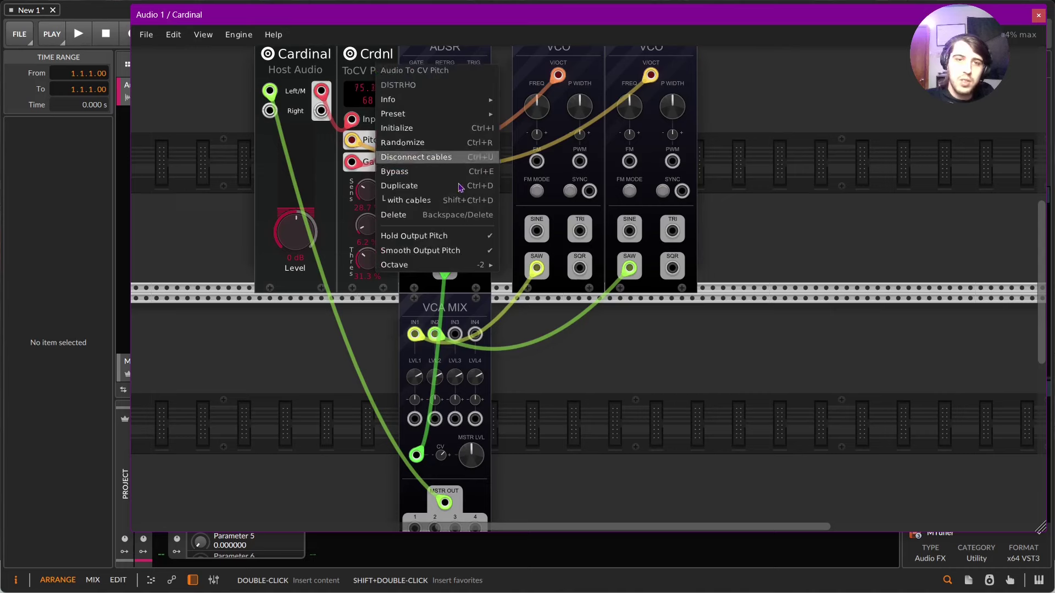
# - Change the ToCV Pitch octave shift from -2 to -1
pyautogui.moveTo(394, 264)
pyautogui.click(531, 309)
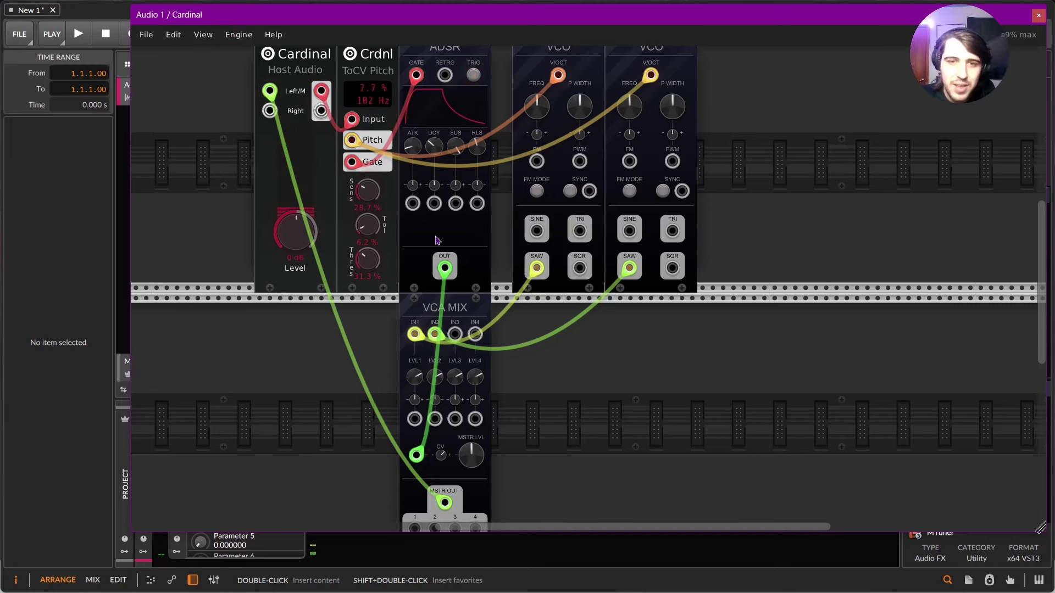
pyautogui.moveTo(440, 455)
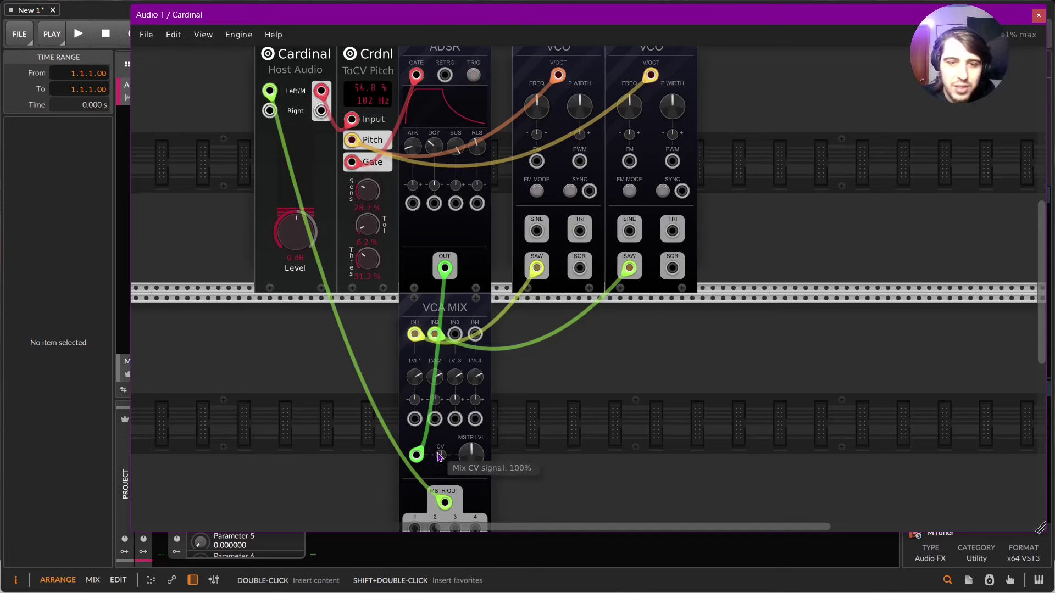
pyautogui.rightClick(534, 411)
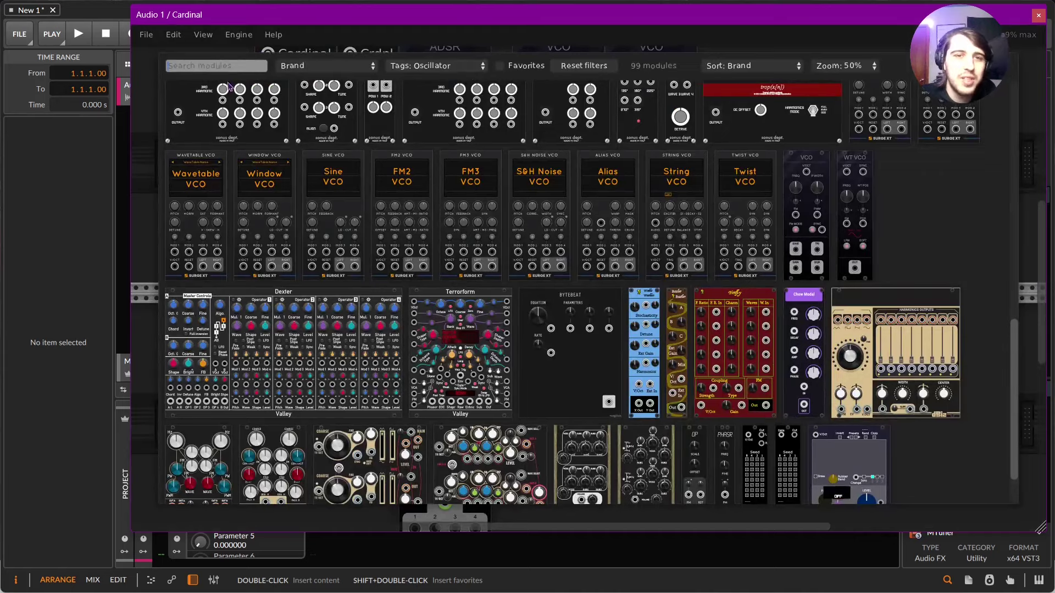
# - Repatch the gate into the Bass GATE jack, then add a liquid filter beside VCA MIX
pyautogui.press('Escape')
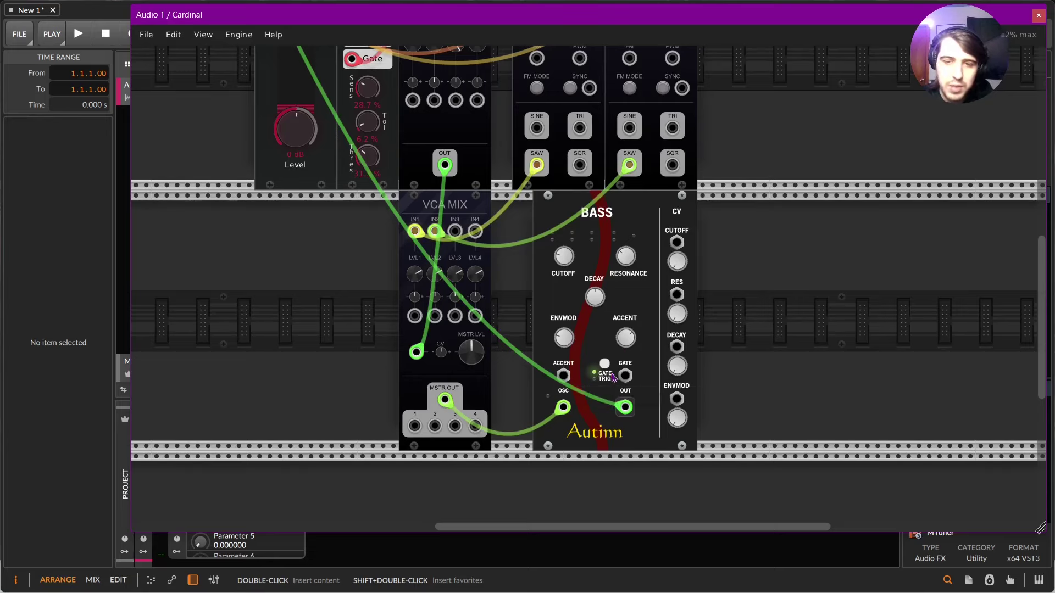
pyautogui.moveTo(565, 378); pyautogui.dragTo(624, 375)
pyautogui.scroll(1, 935, 302)
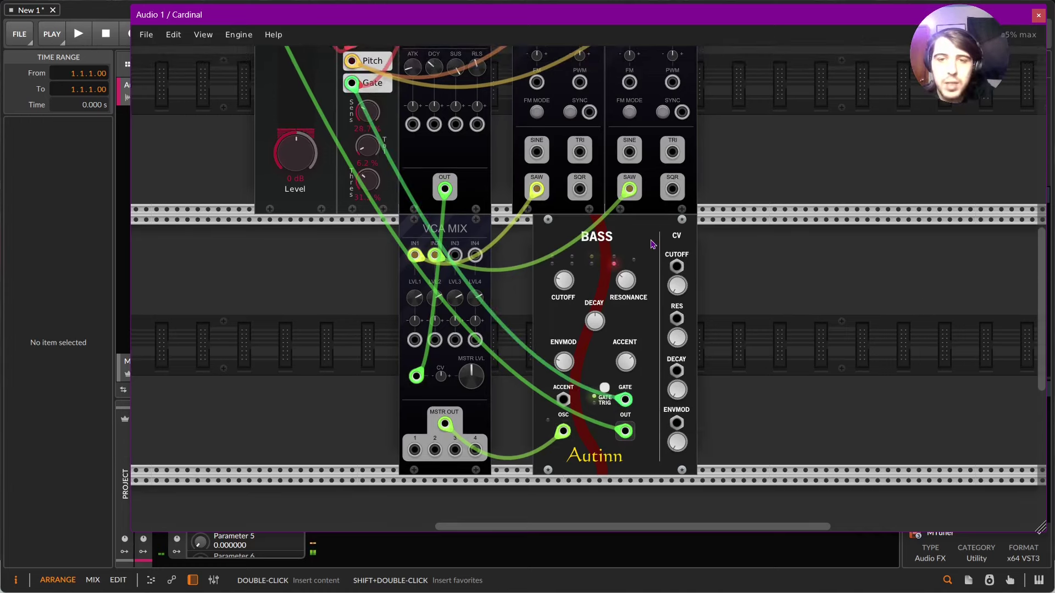
pyautogui.press('Return')
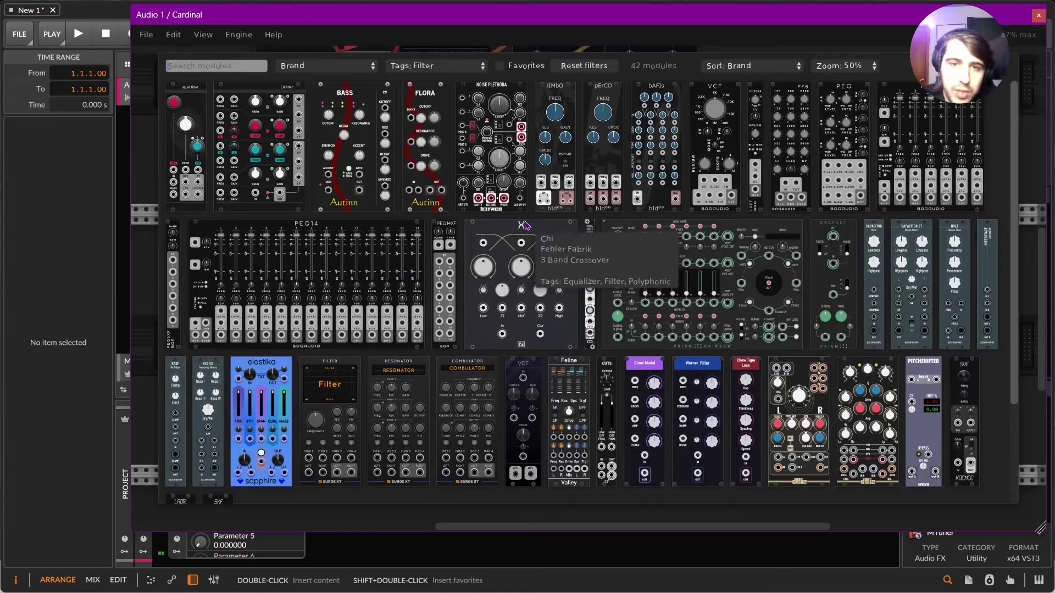
pyautogui.click(194, 194)
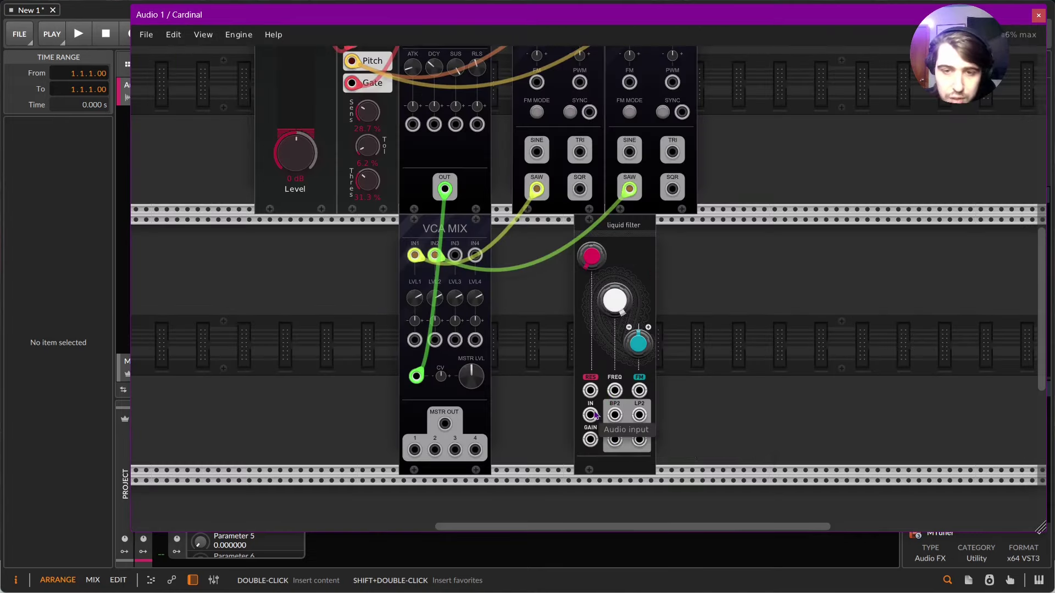
# - Cable MSTR OUT to filter IN, LP4 to Host Audio, ADSR to FREQ; resonance about 19%
pyautogui.moveTo(591, 417); pyautogui.dragTo(445, 423)
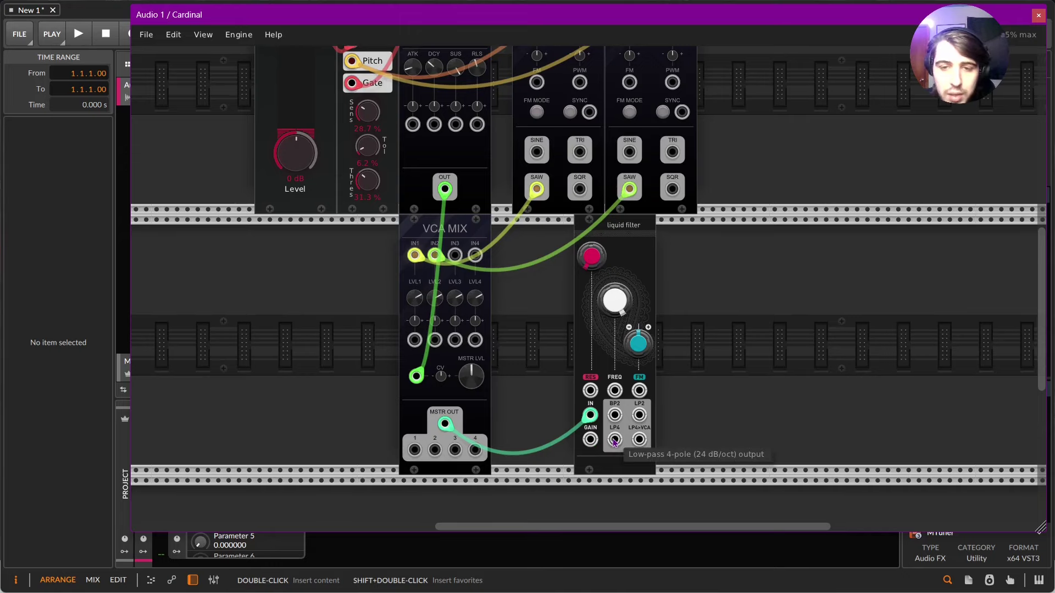
pyautogui.moveTo(615, 443); pyautogui.dragTo(270, 126)
pyautogui.scroll(-2, 487, 73)
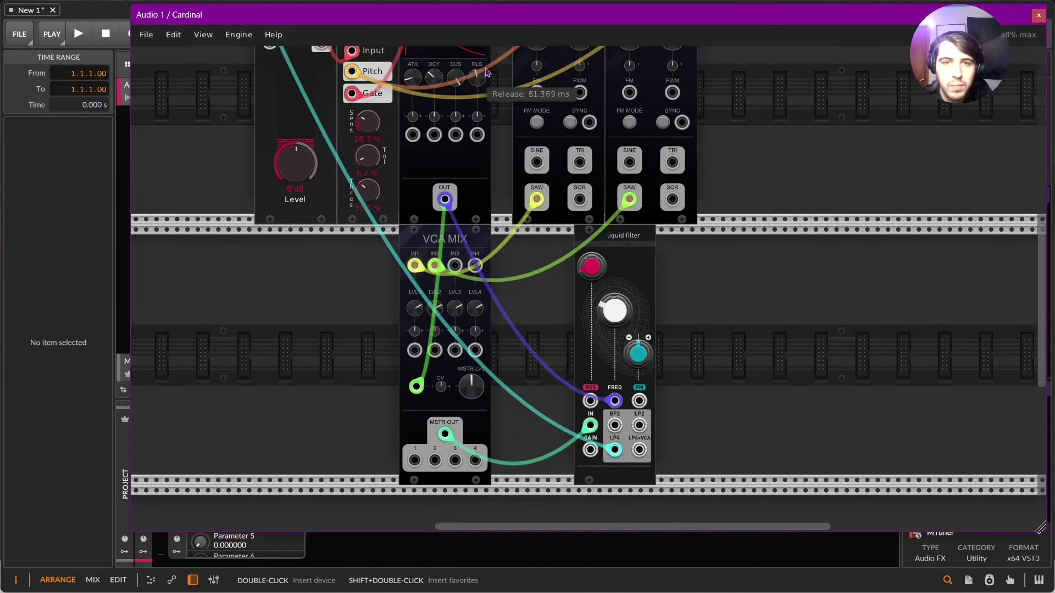
pyautogui.moveTo(486, 73); pyautogui.dragTo(491, 43)
pyautogui.moveTo(591, 269); pyautogui.dragTo(647, 304)
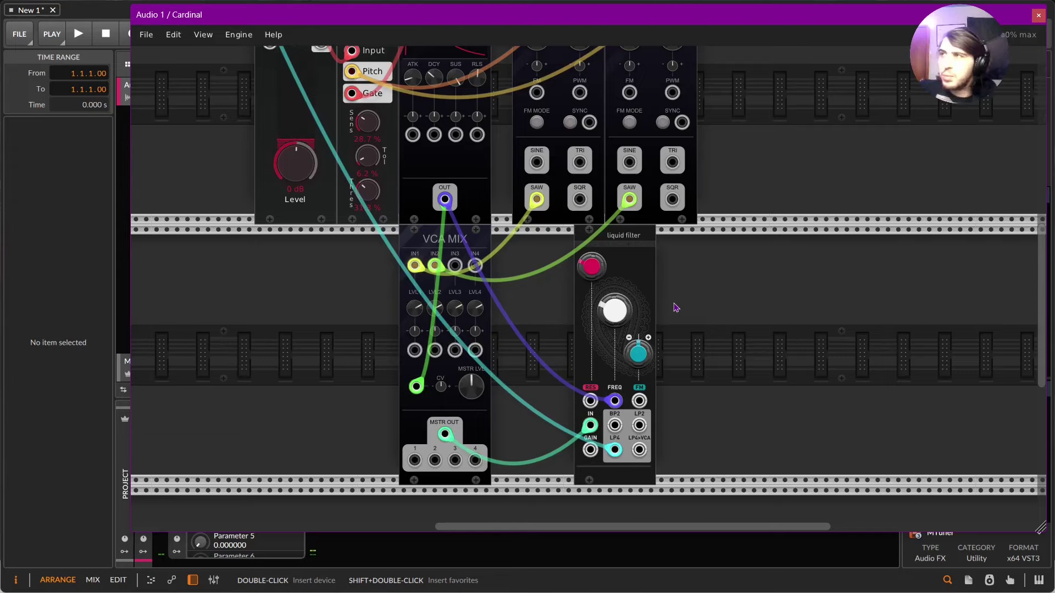
# - Open the module browser from empty rack space, filtered by the Oscillator tag
pyautogui.rightClick(674, 308)
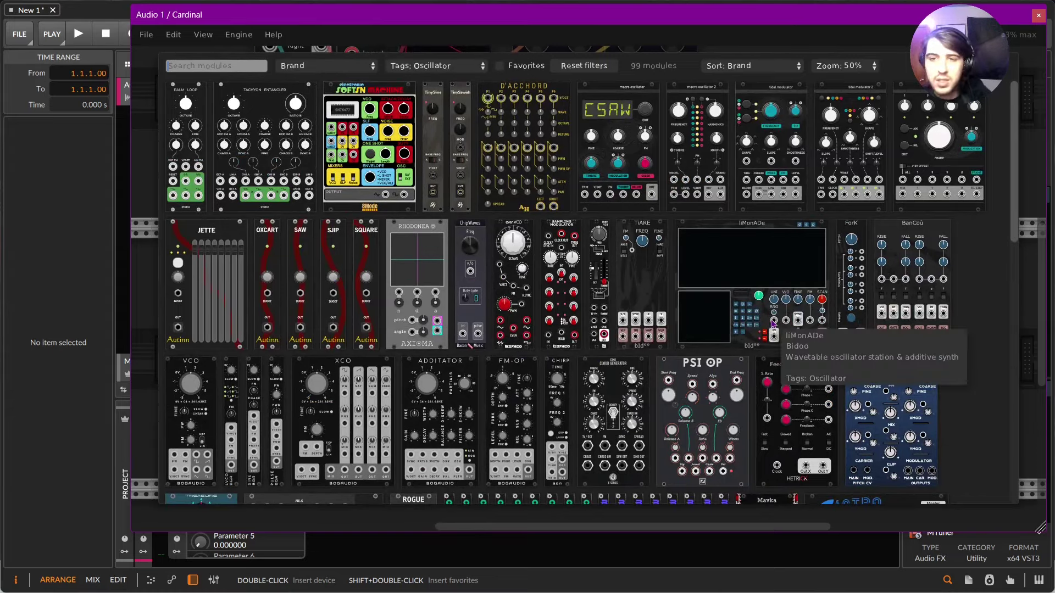
pyautogui.scroll(-3, 846, 324)
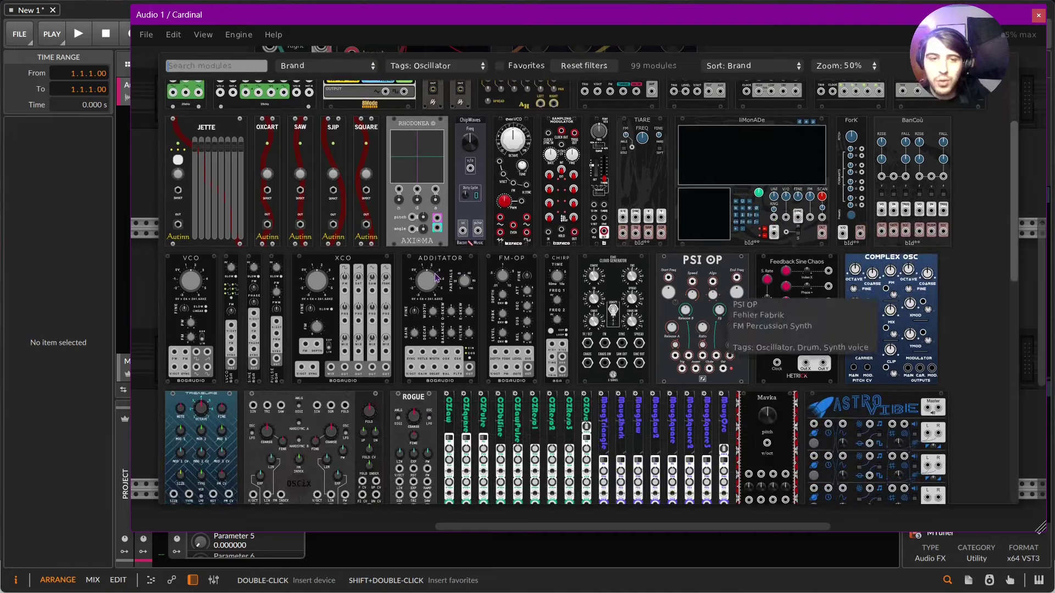
pyautogui.scroll(-2, 577, 289)
pyautogui.scroll(-2, 424, 280)
pyautogui.moveTo(421, 280)
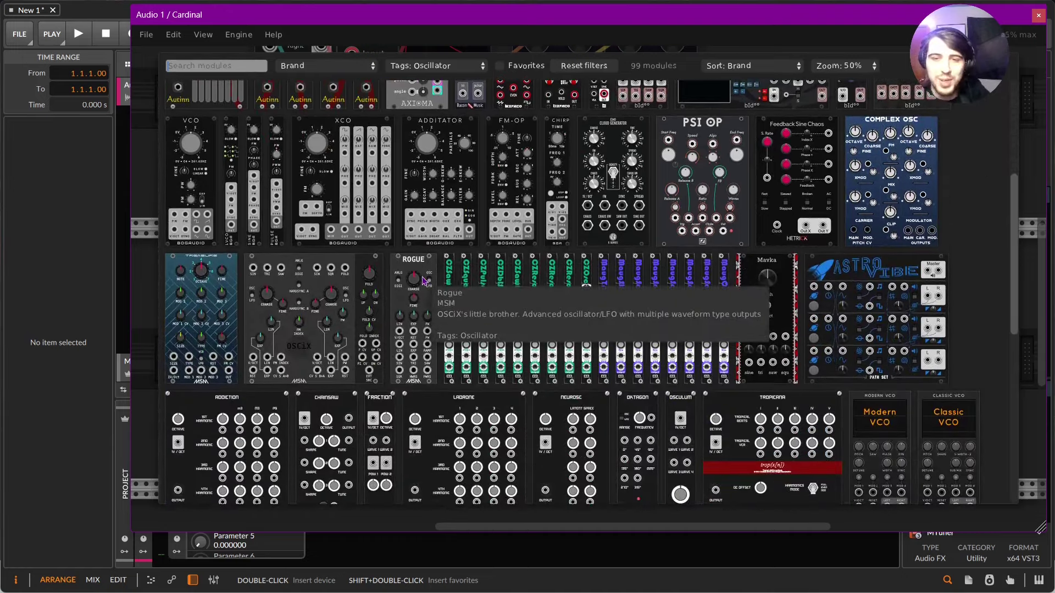
pyautogui.scroll(-2, 425, 281)
# - Close the module browser to return to the rack
pyautogui.press('Escape')
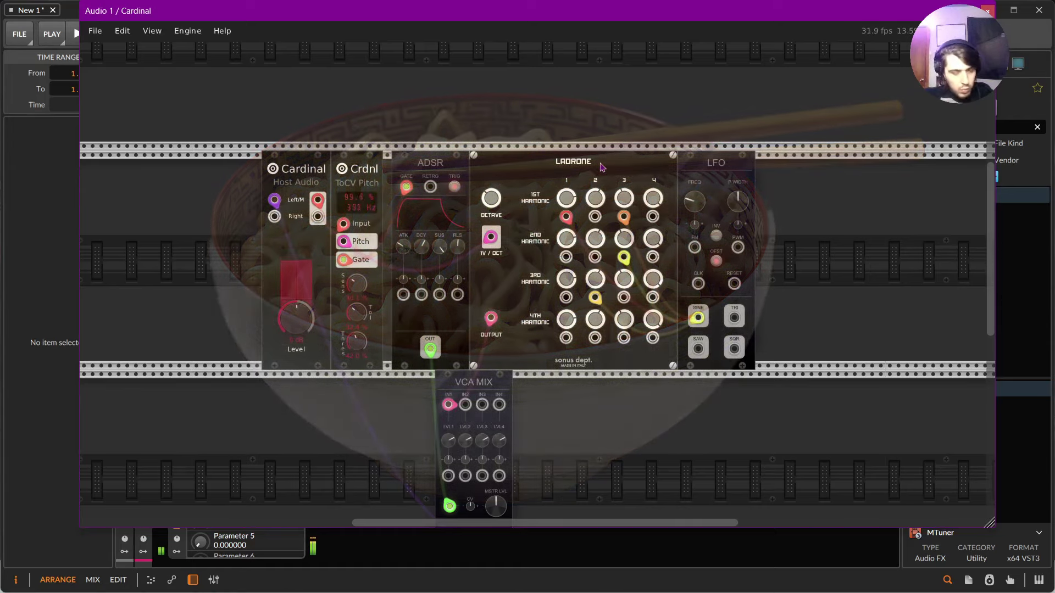
pyautogui.scroll(-2, 783, 154)
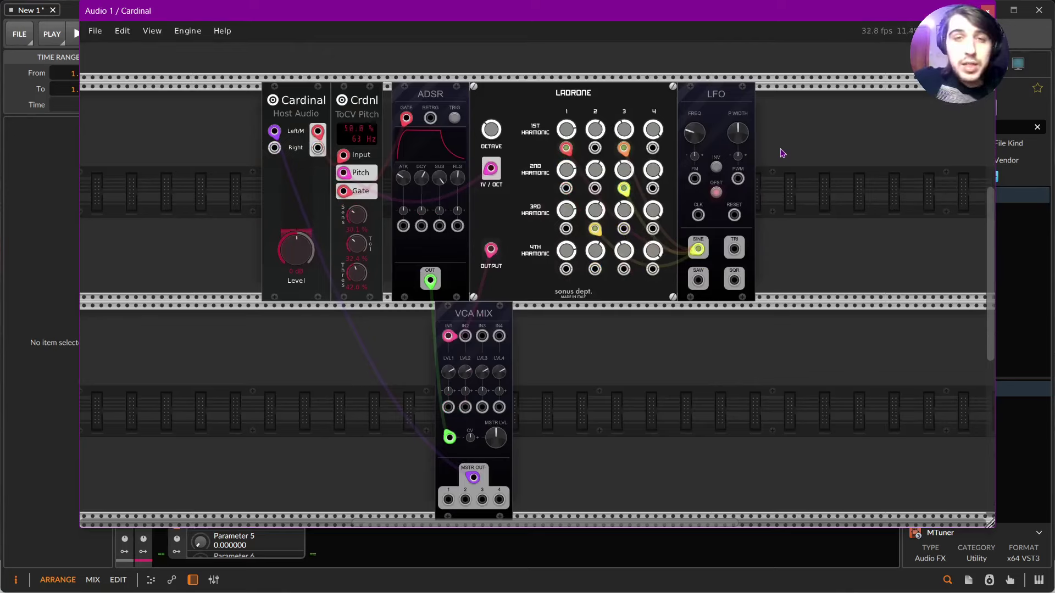